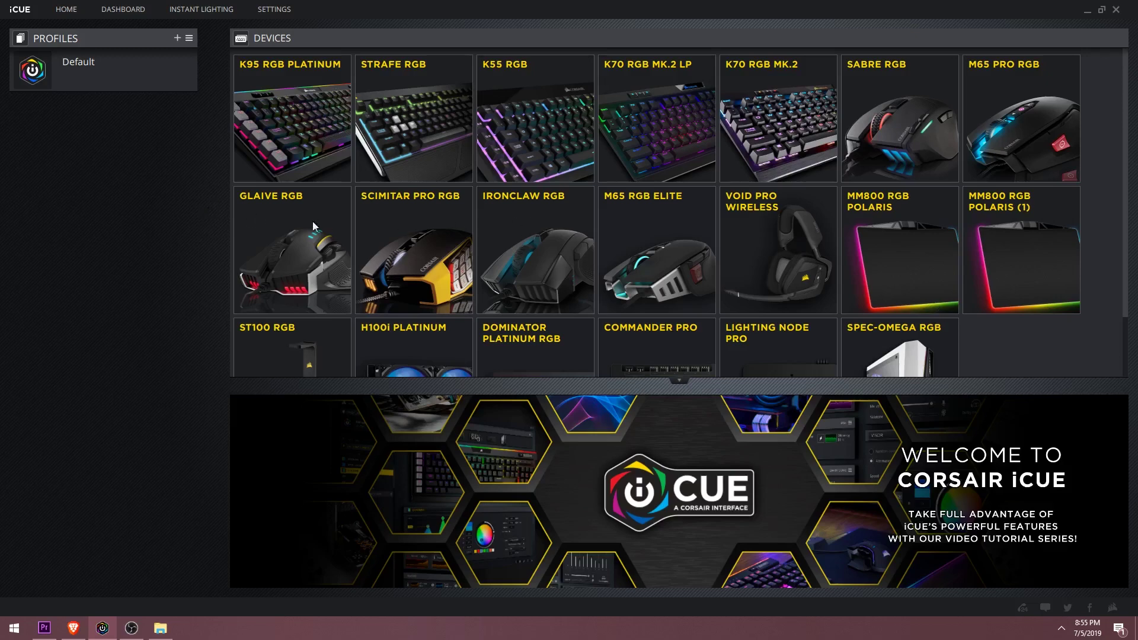
Start the CORSAIR iCUE v3.17.94 download from Corsair's Downloads page, skipping the newsletter signup
scroll(443, 219, down, 3)
scroll(444, 220, up, 3)
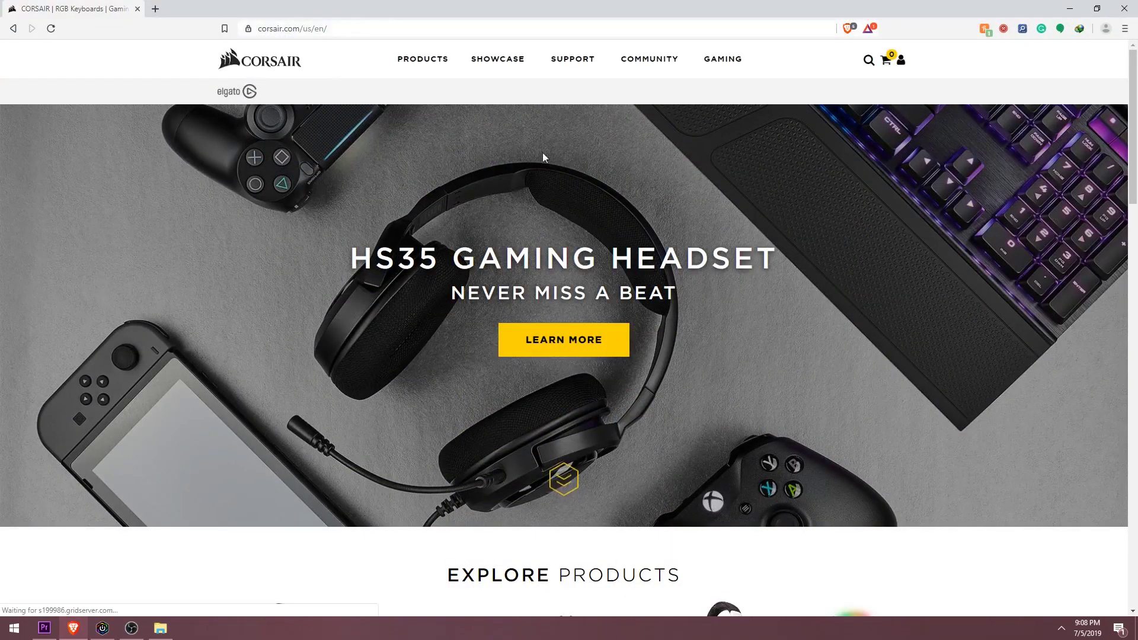
mouse_move(573, 63)
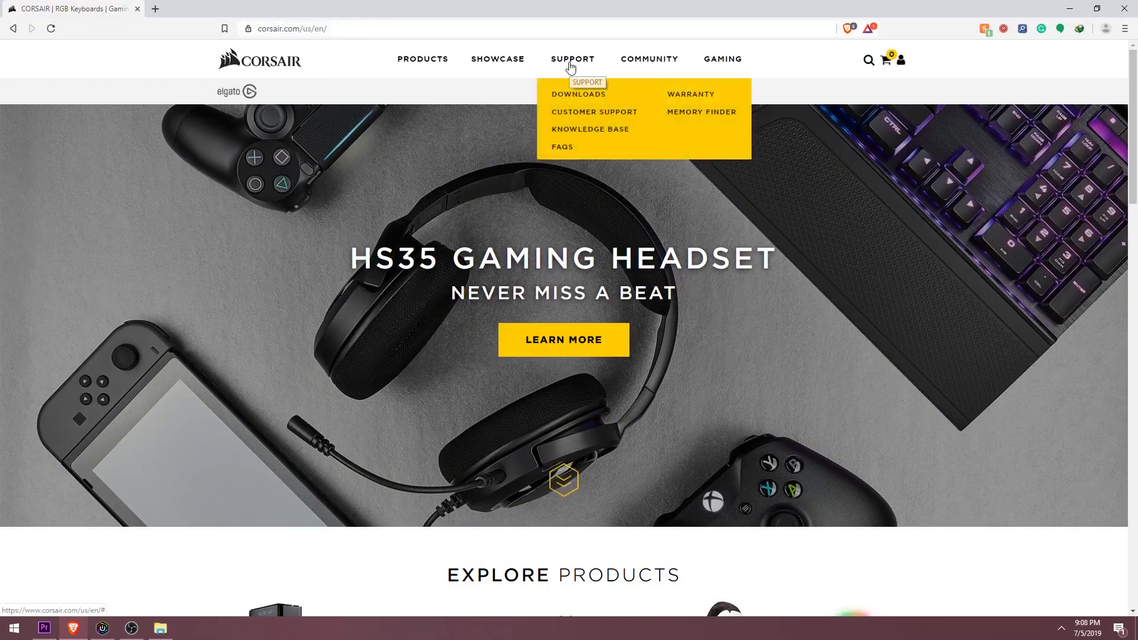
click(581, 97)
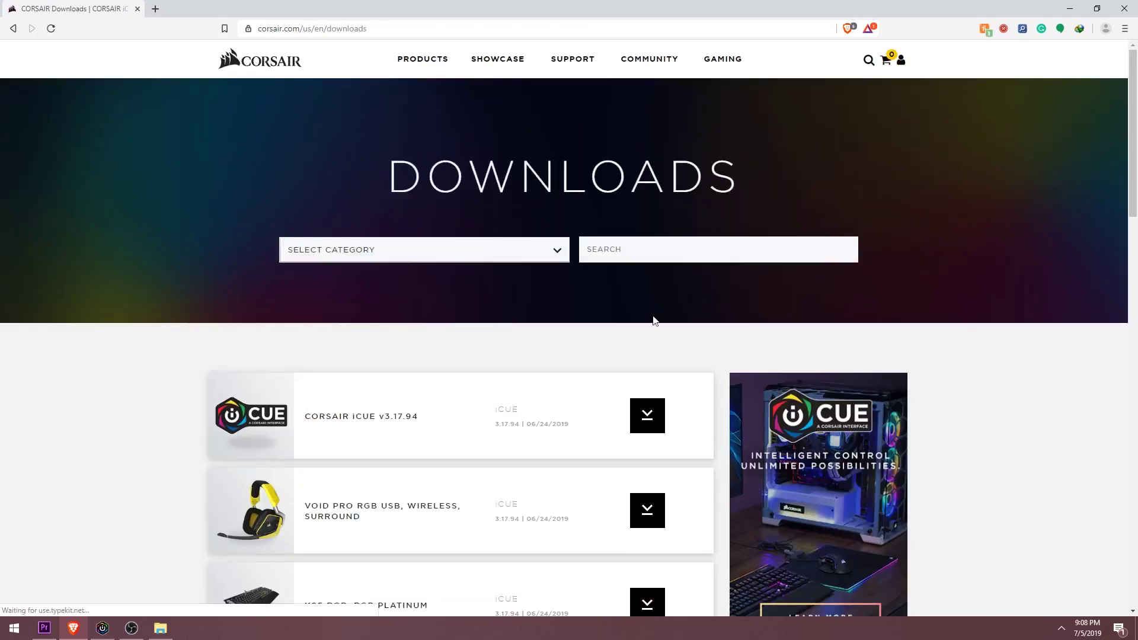
click(644, 409)
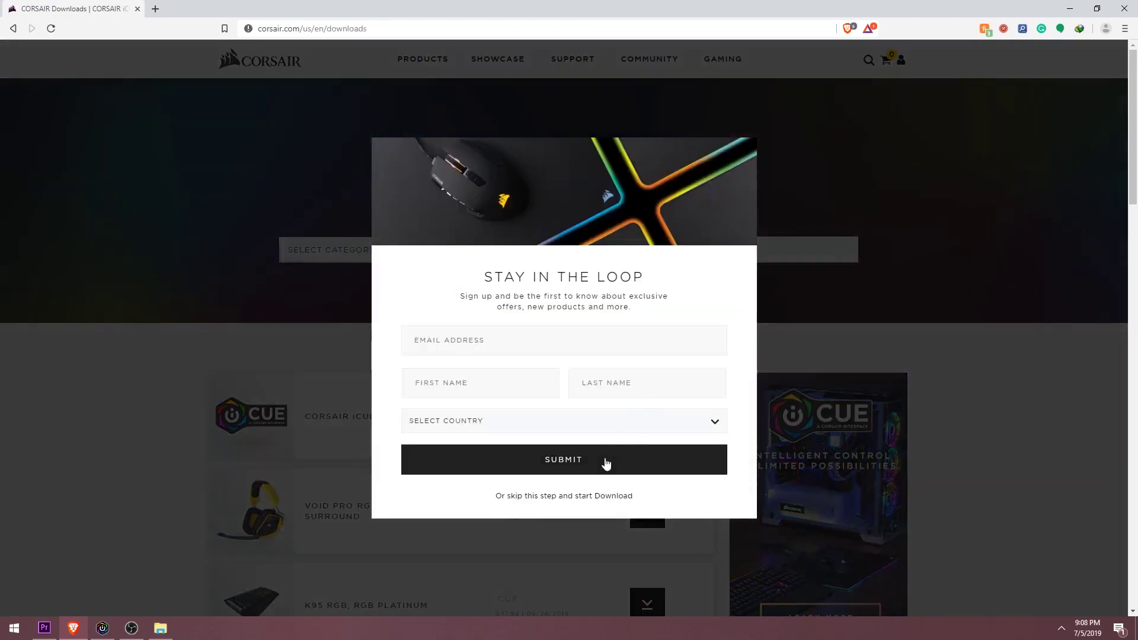
click(578, 500)
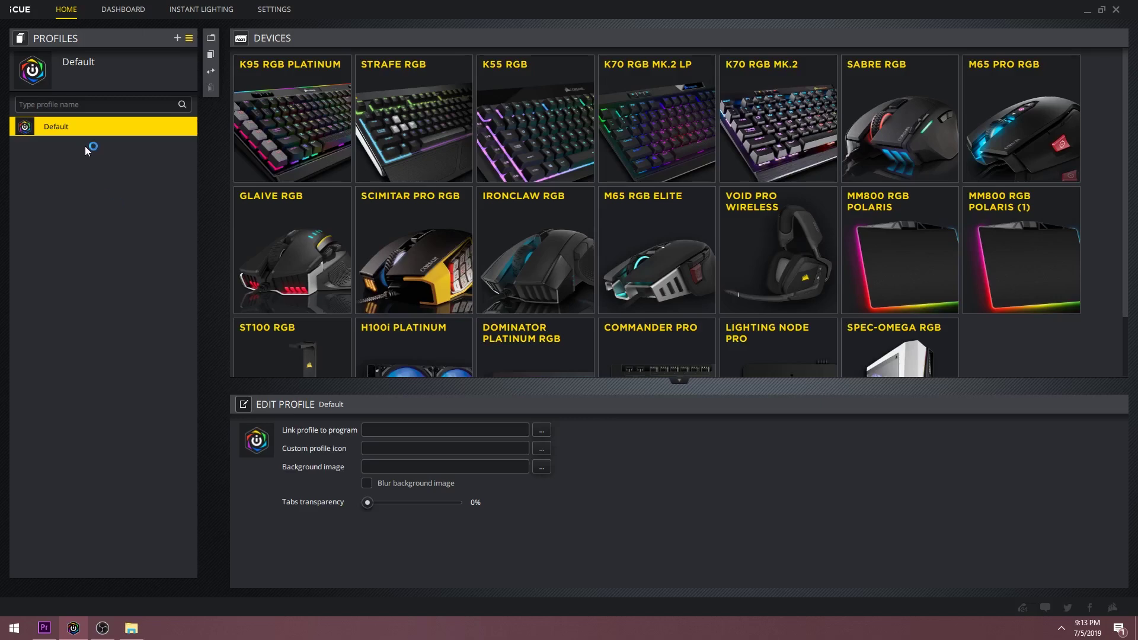
Rename the Default profile to 'Example'
double_click(70, 130)
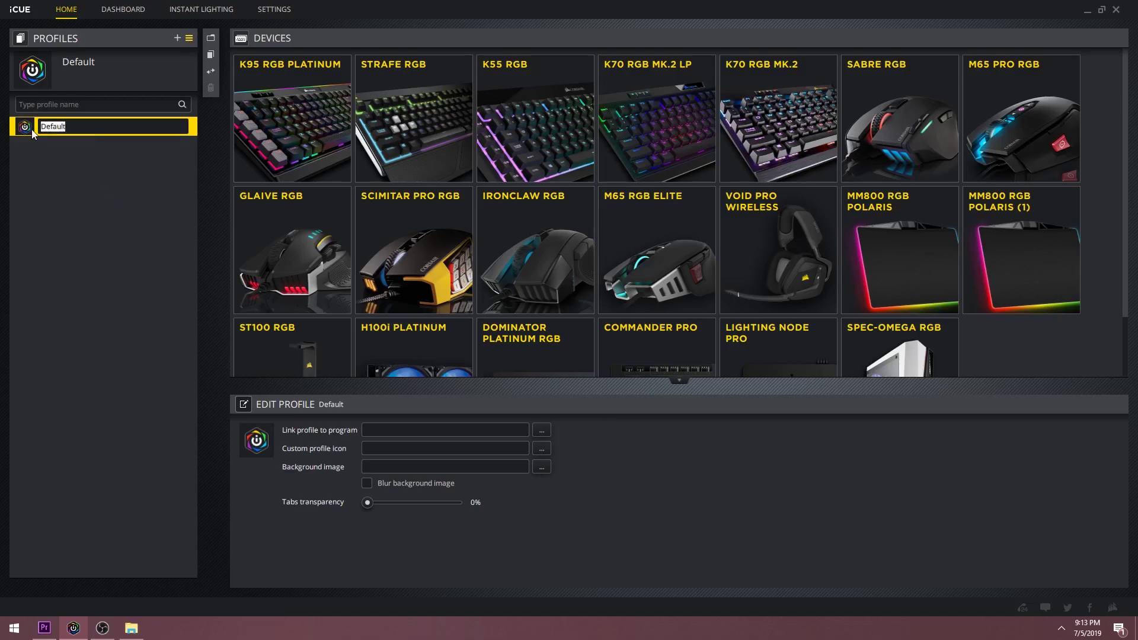
text(Example)
key(Return)
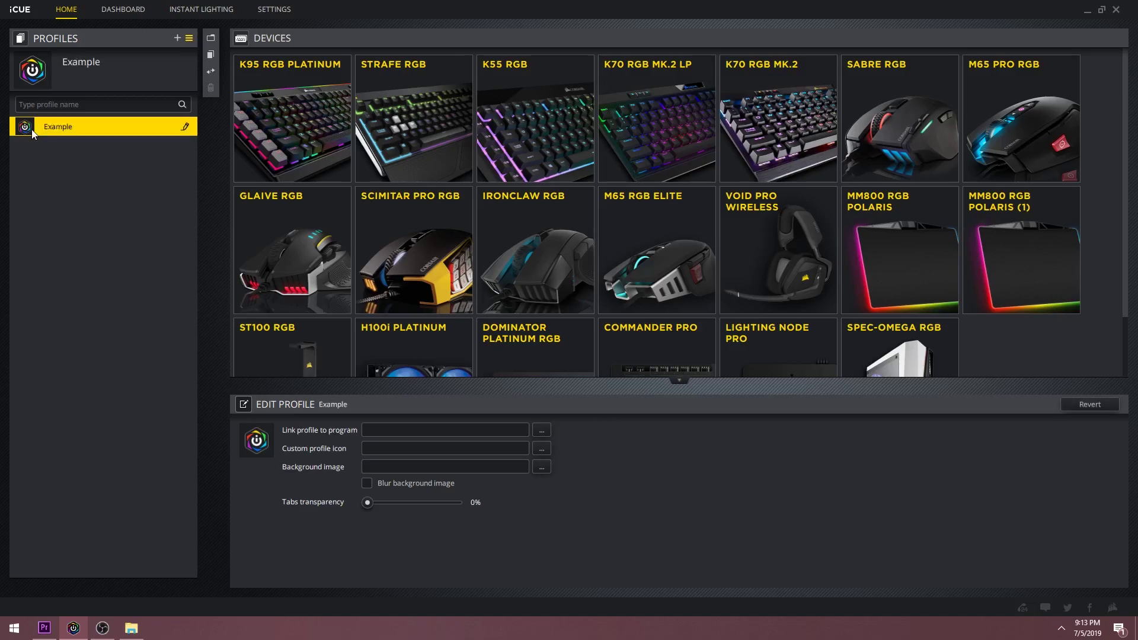
click(300, 137)
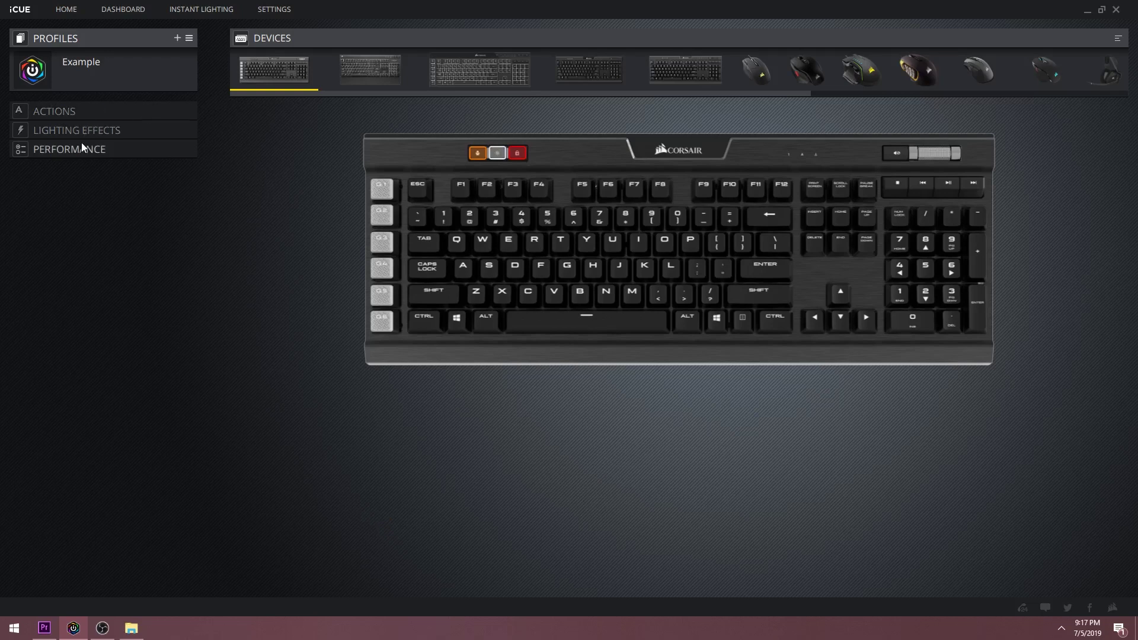
Glance at the mouse's settings, then show the K95 RGB Platinum keyboard's empty Actions list
click(979, 70)
click(73, 110)
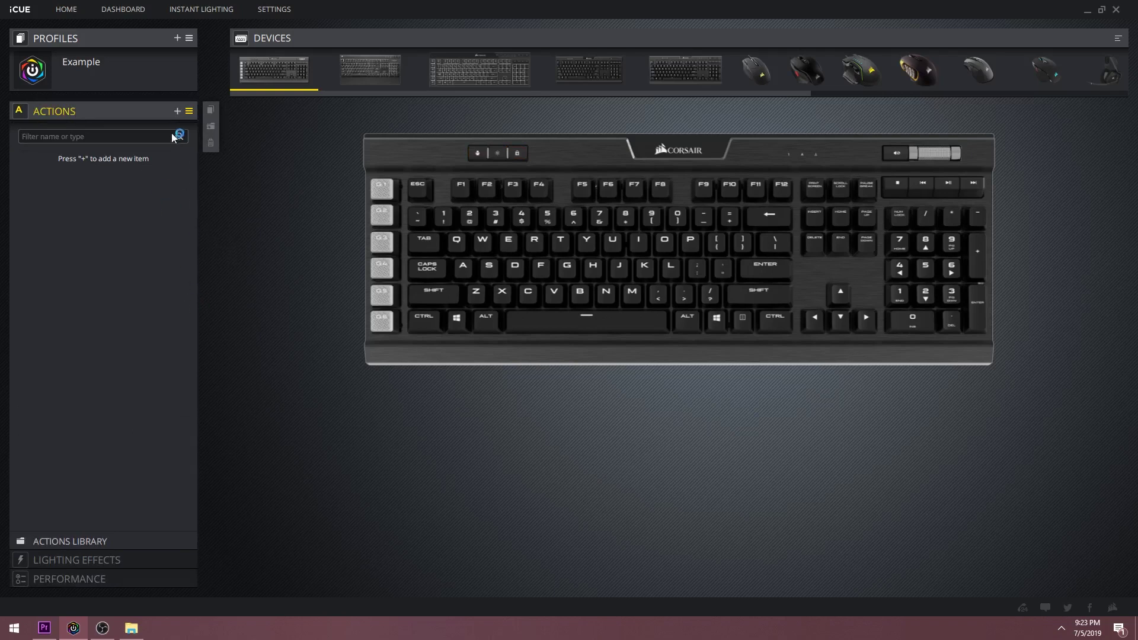
click(178, 111)
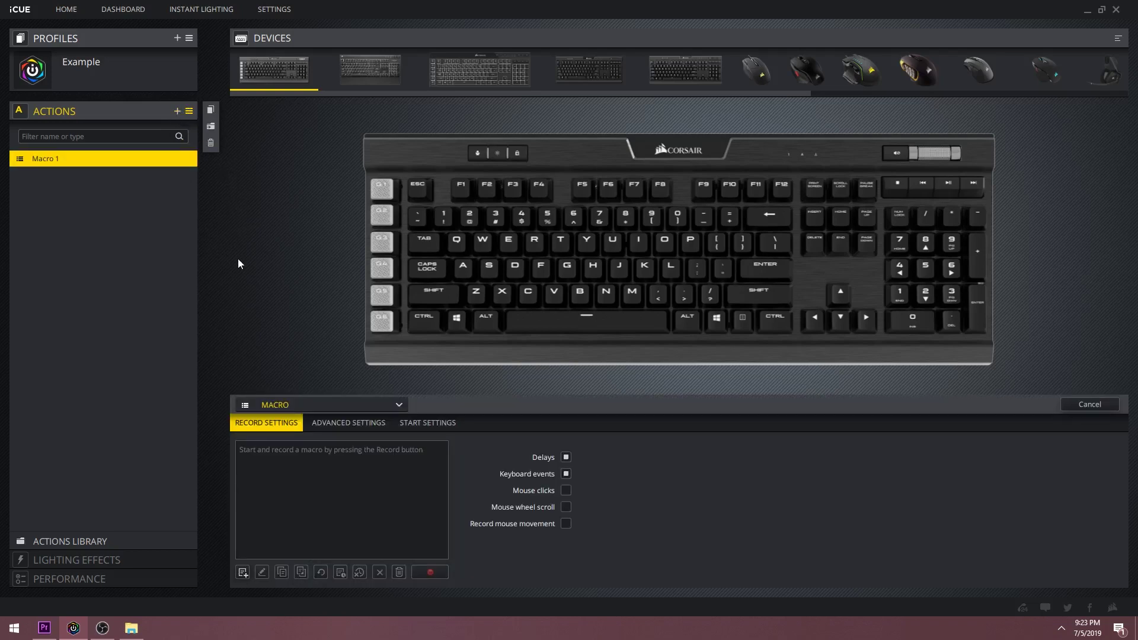
click(336, 423)
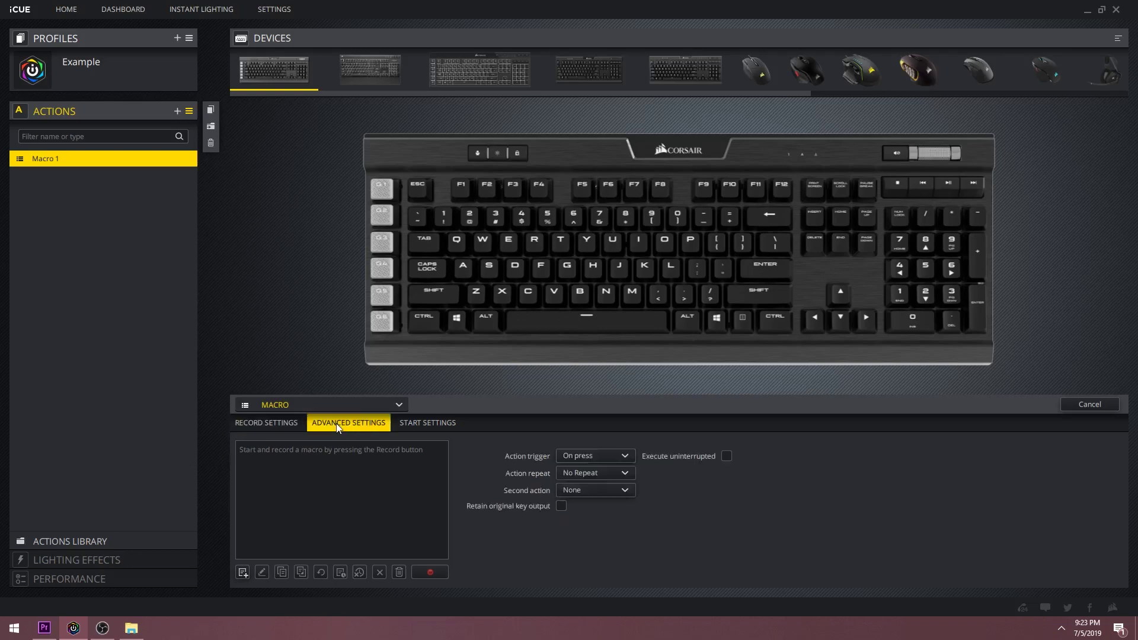
click(429, 428)
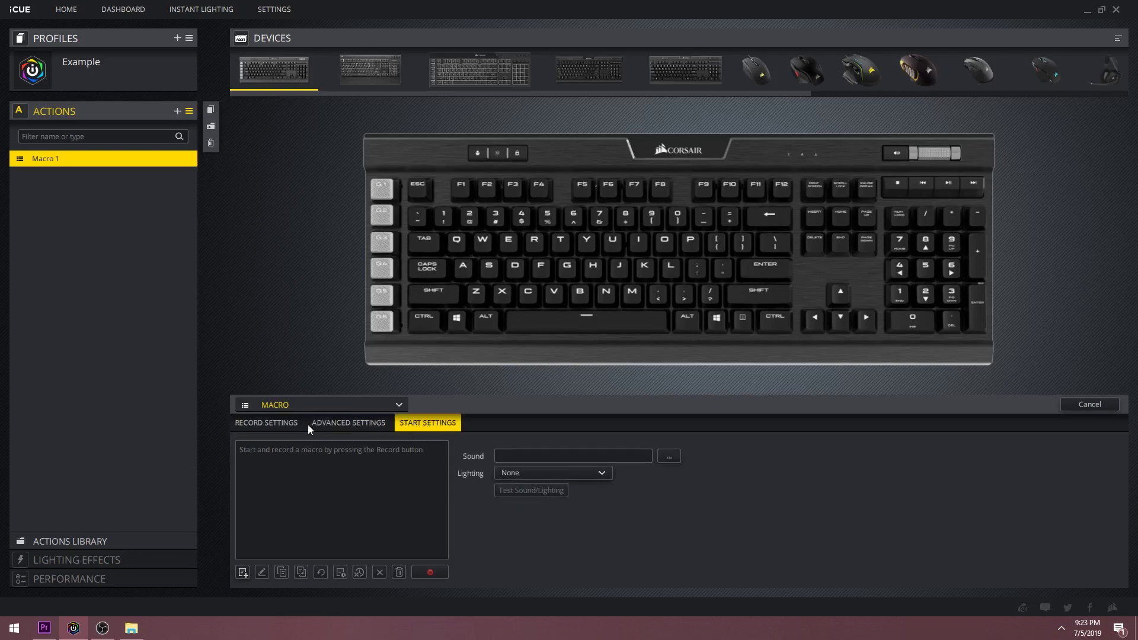
click(278, 425)
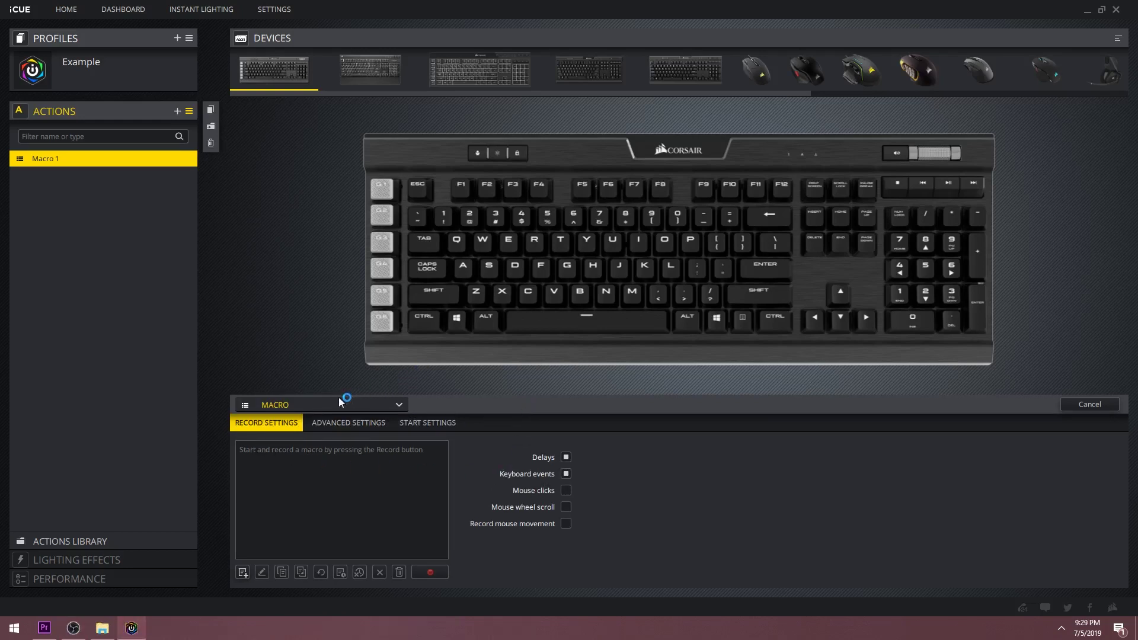
click(339, 403)
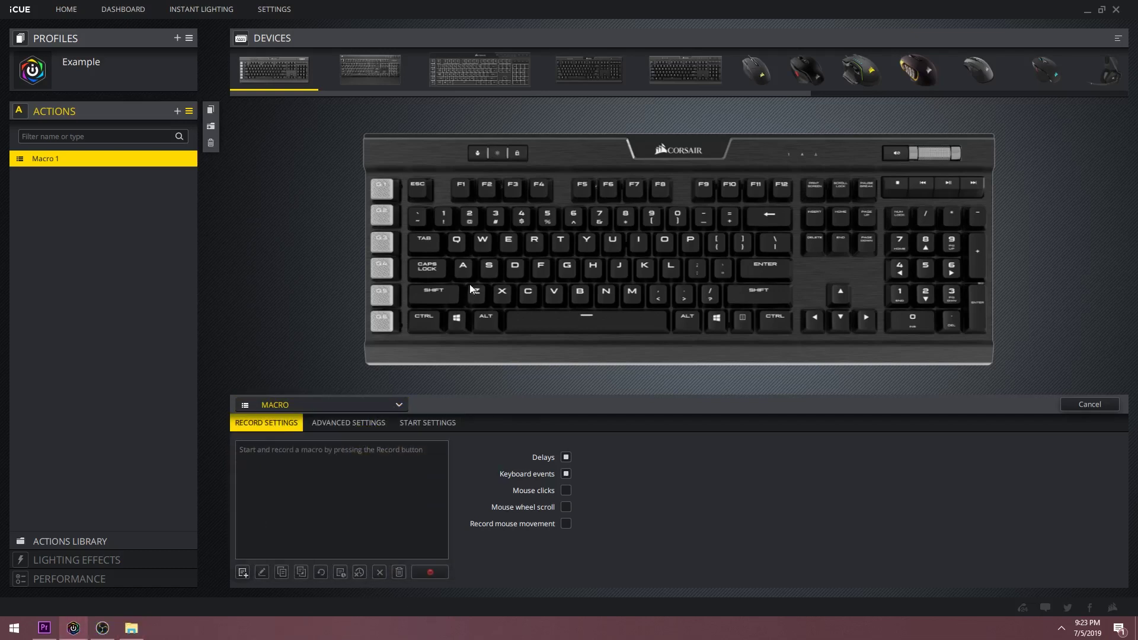
click(490, 271)
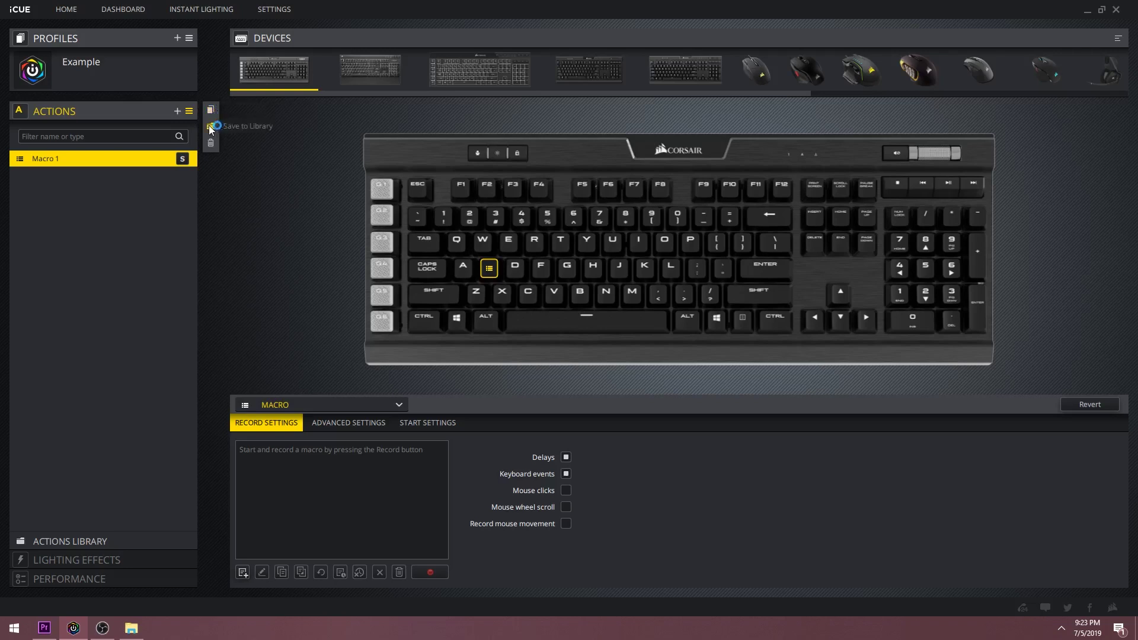
click(210, 144)
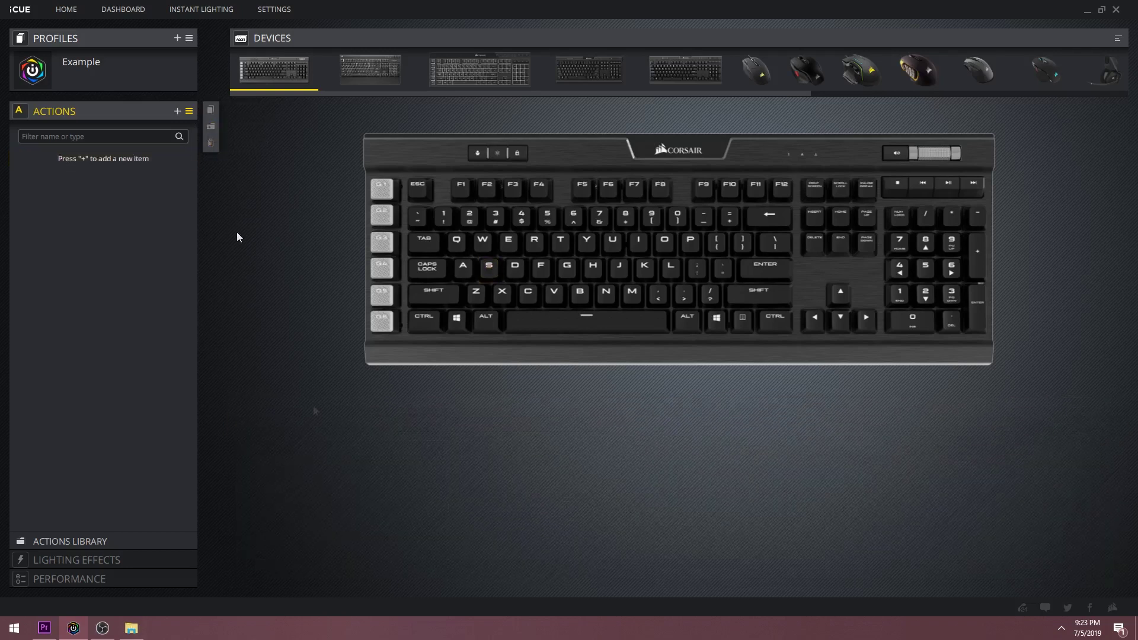
click(95, 558)
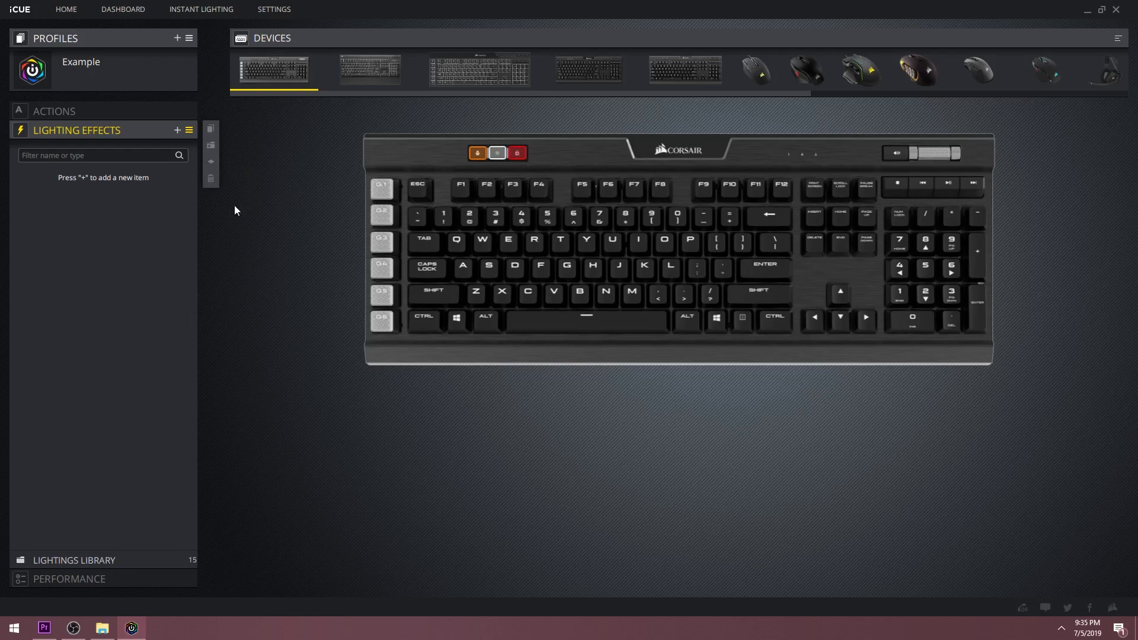
click(177, 131)
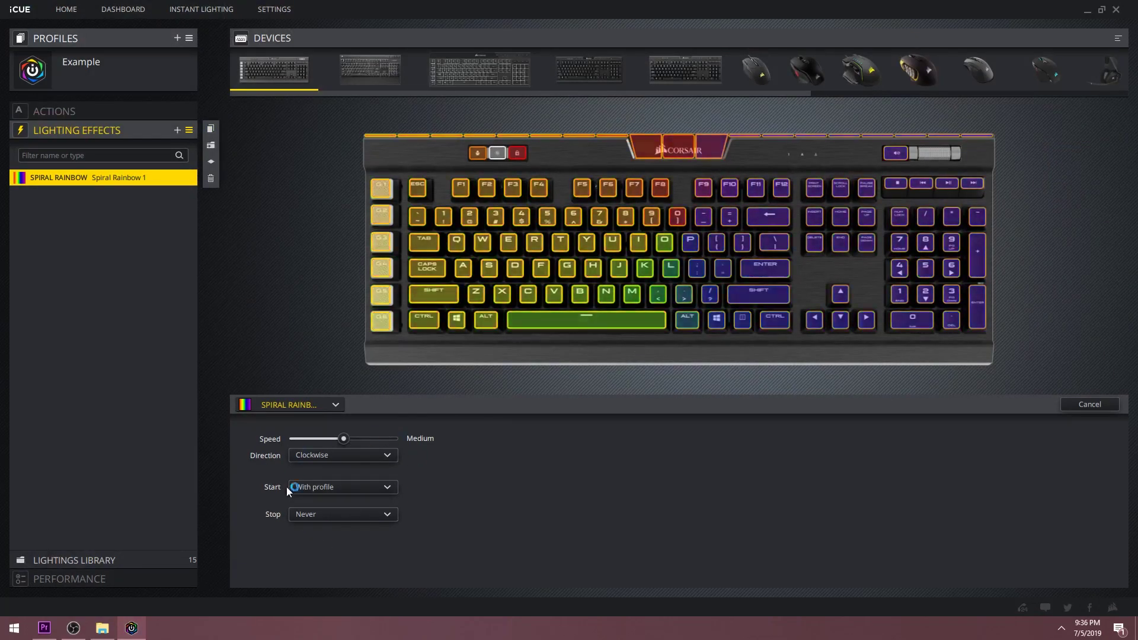
click(311, 403)
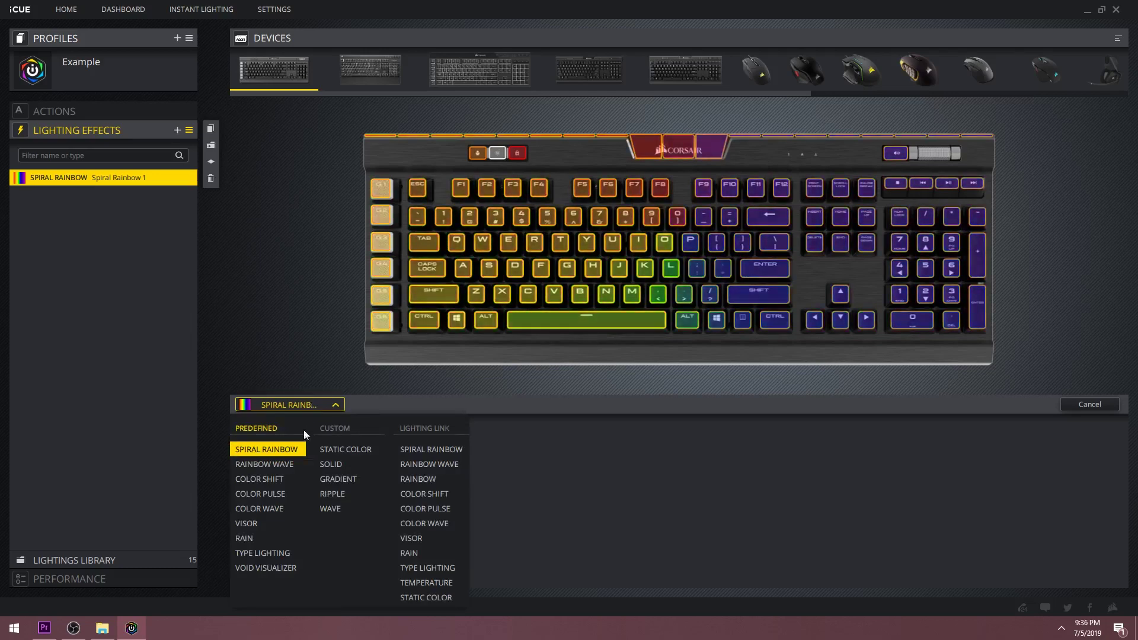
click(296, 465)
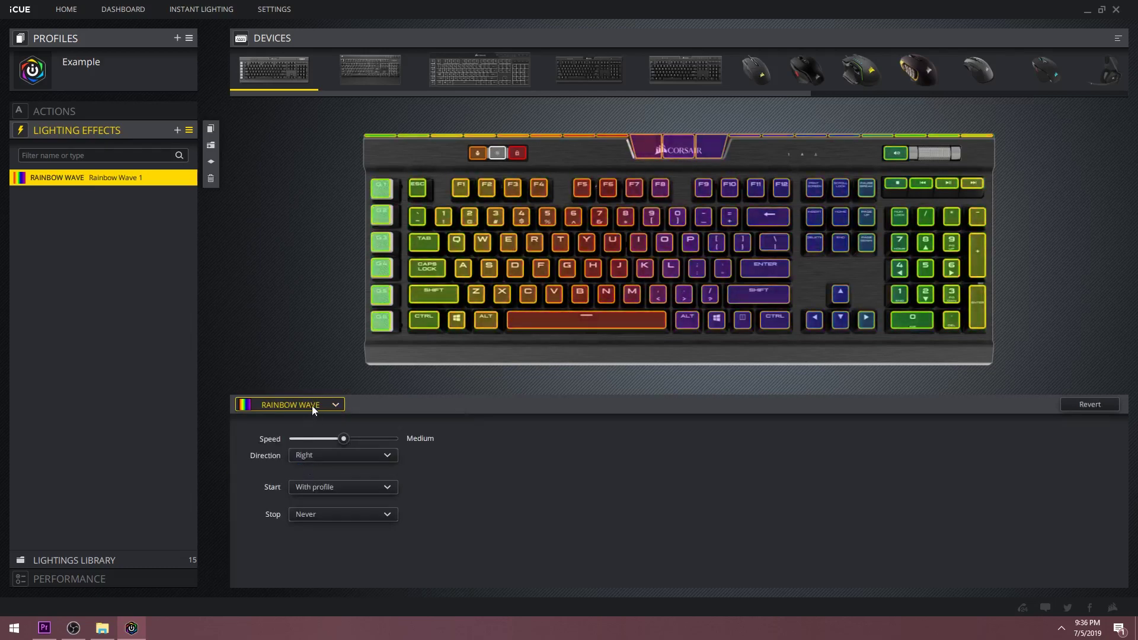
click(312, 406)
click(331, 465)
click(257, 404)
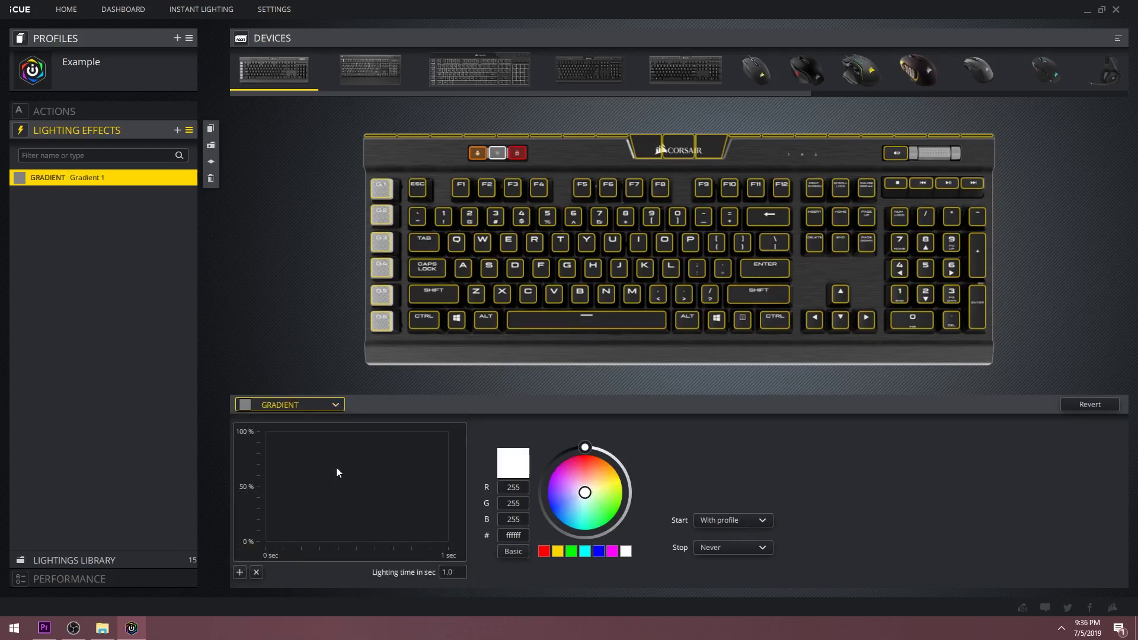
click(312, 406)
click(335, 496)
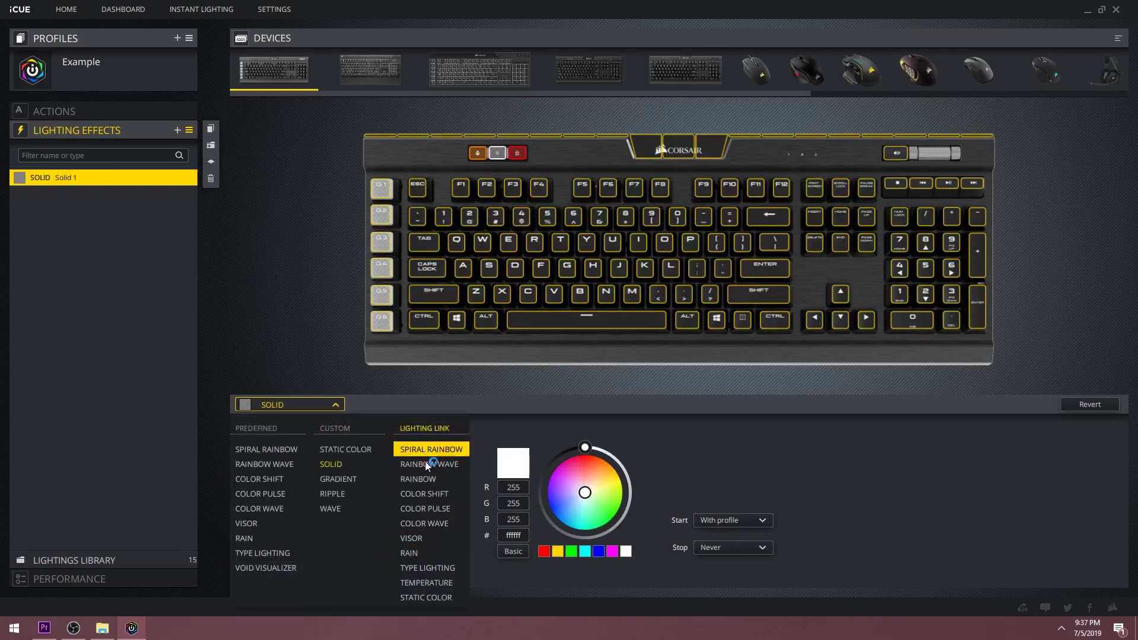
click(426, 454)
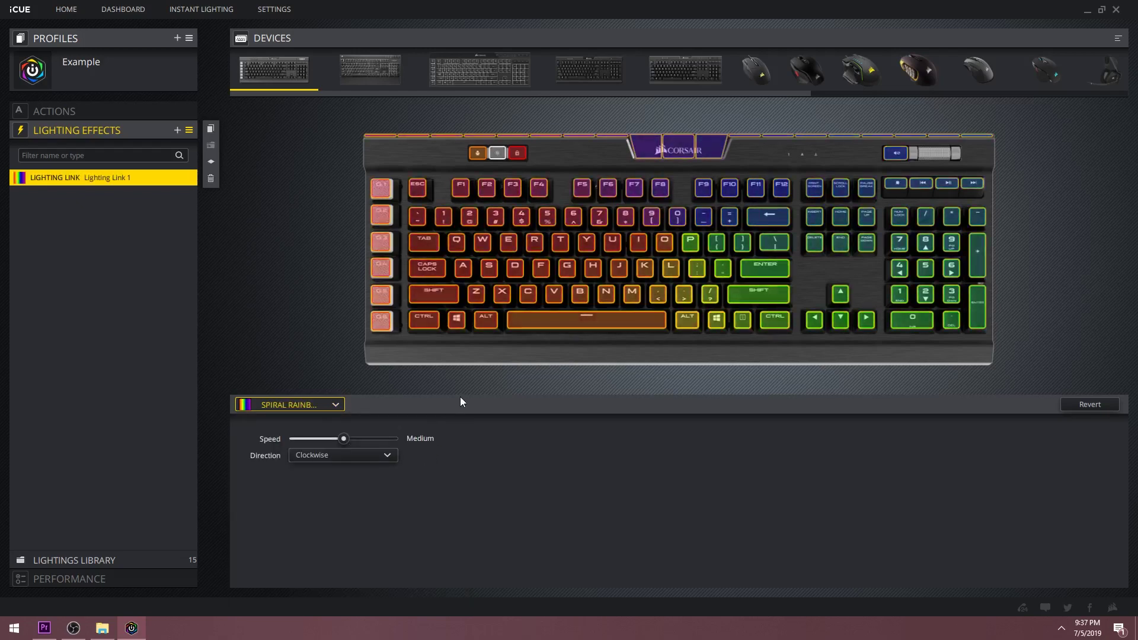
click(863, 76)
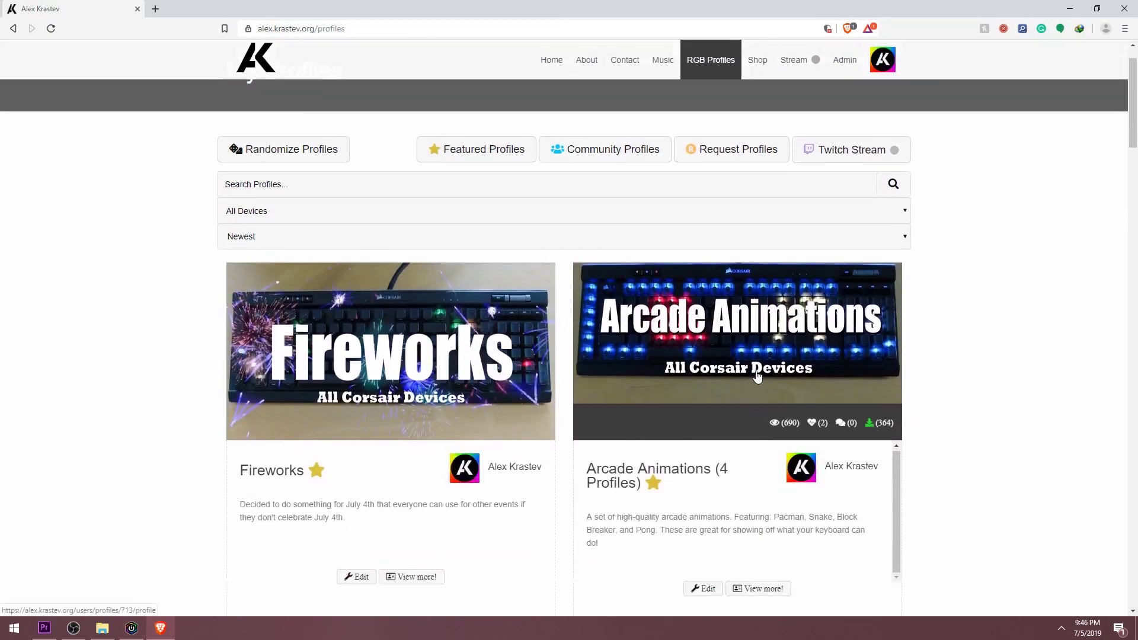
scroll(882, 278, down, 1)
scroll(942, 273, down, 8)
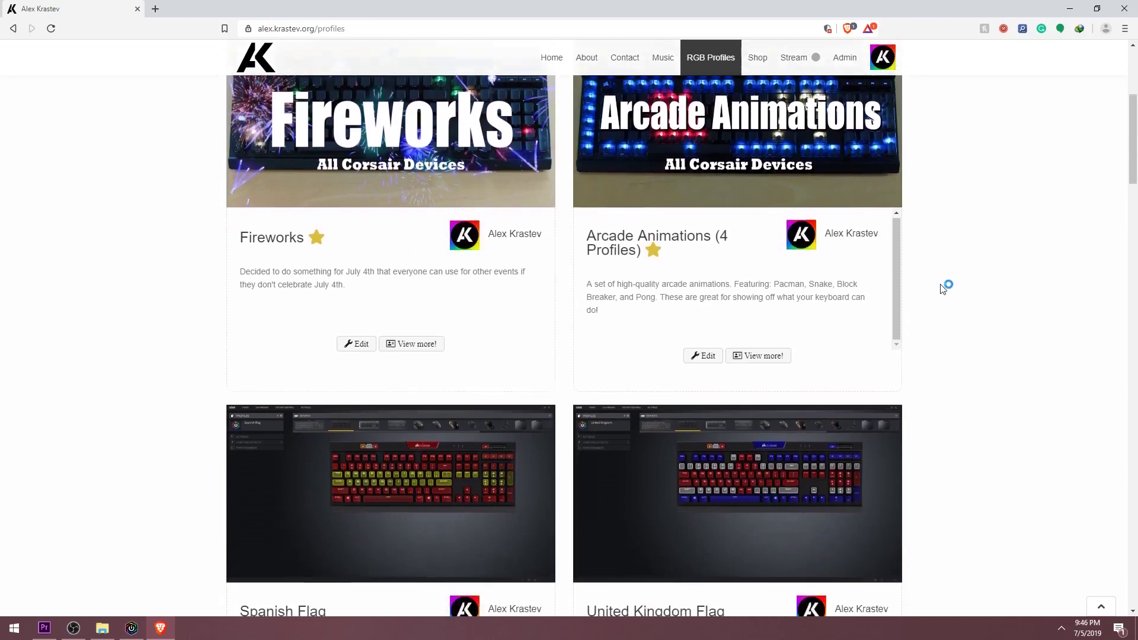
scroll(961, 339, down, 8)
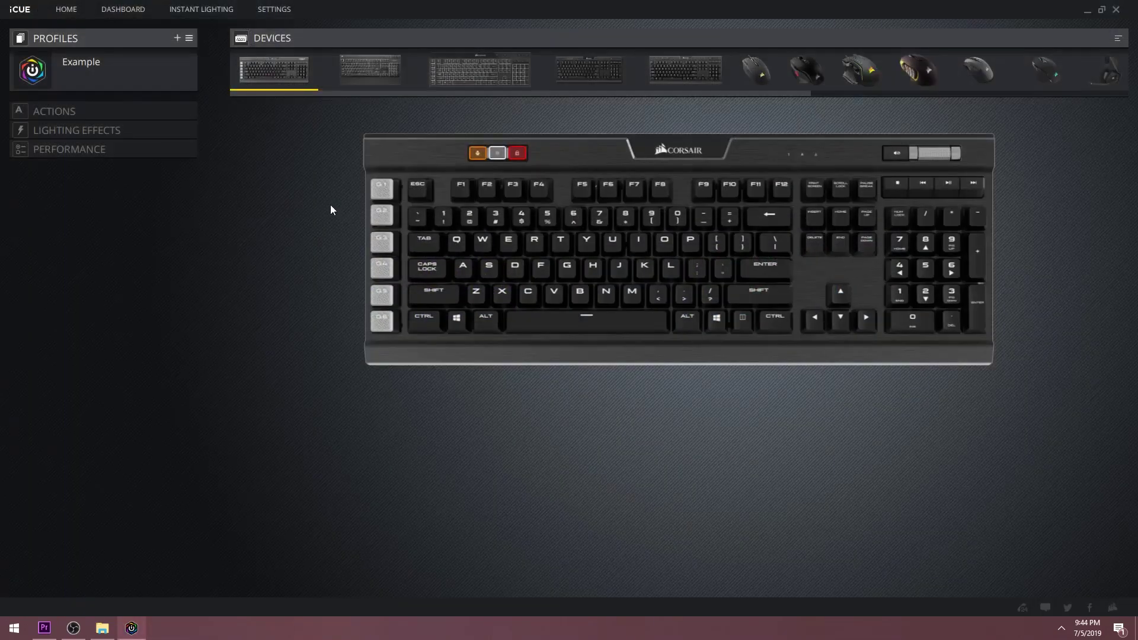
Choose the Fireworks.cueprofile file in the profile import options
click(189, 39)
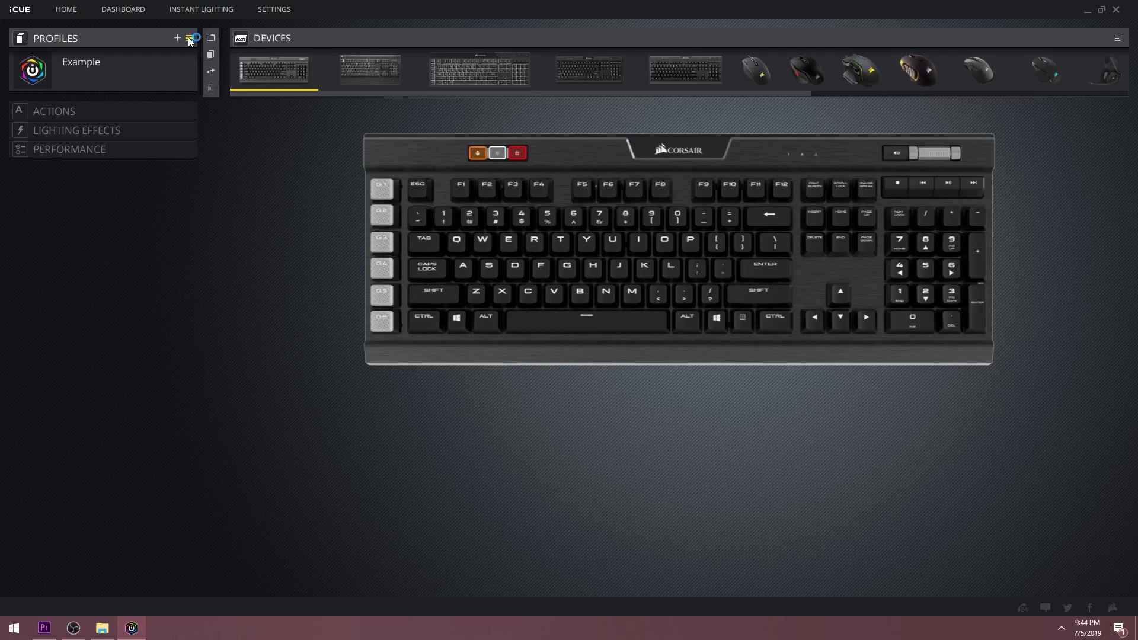
click(212, 71)
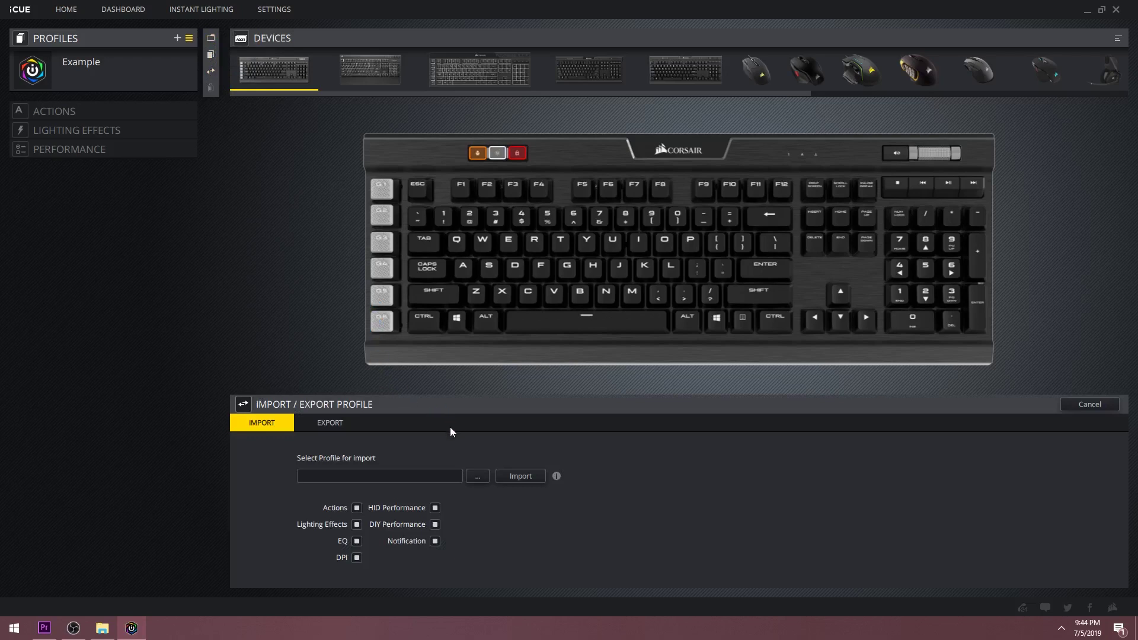
click(478, 477)
scroll(433, 231, down, 1)
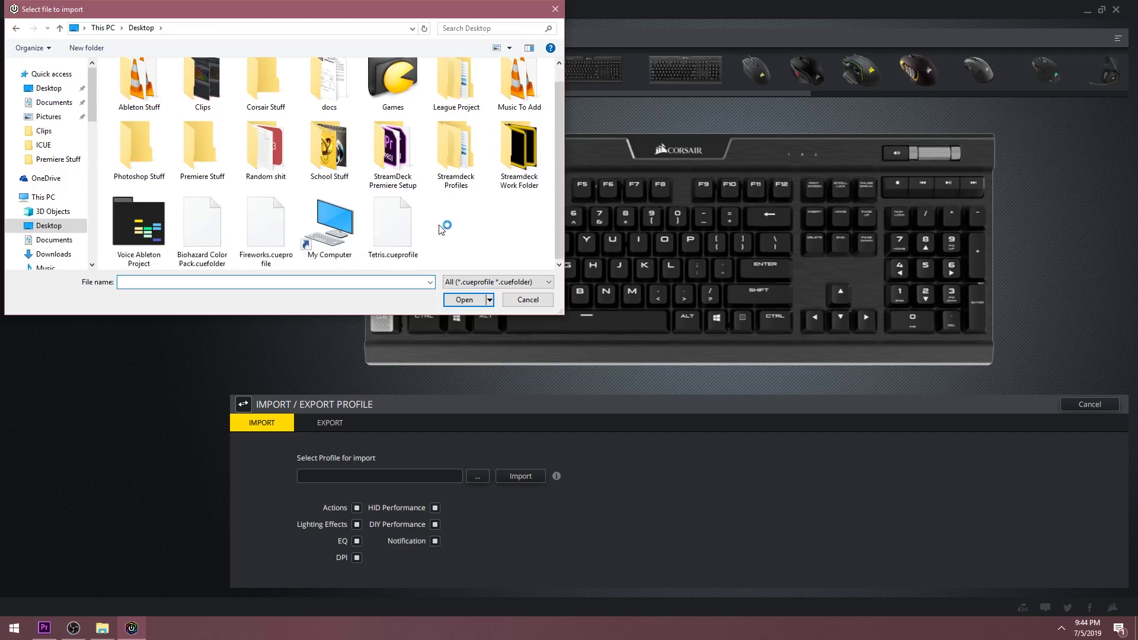
double_click(267, 229)
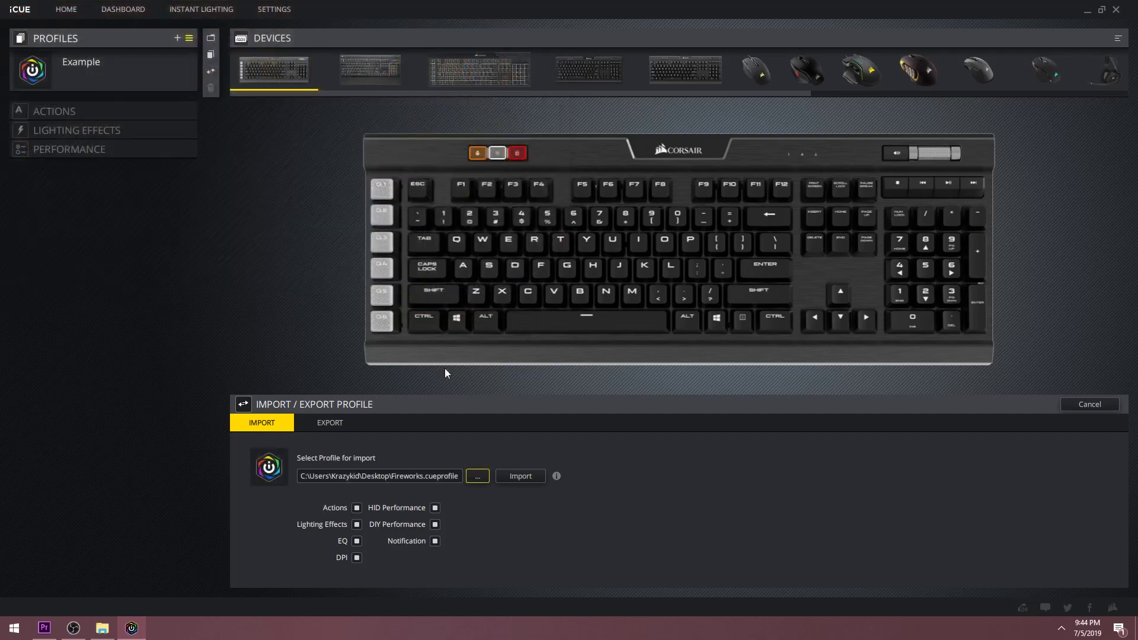
Import Fireworks without EQ, DPI, HID Performance, DIY Performance or Notification settings
click(357, 541)
click(357, 558)
click(435, 508)
click(435, 525)
click(435, 541)
click(520, 476)
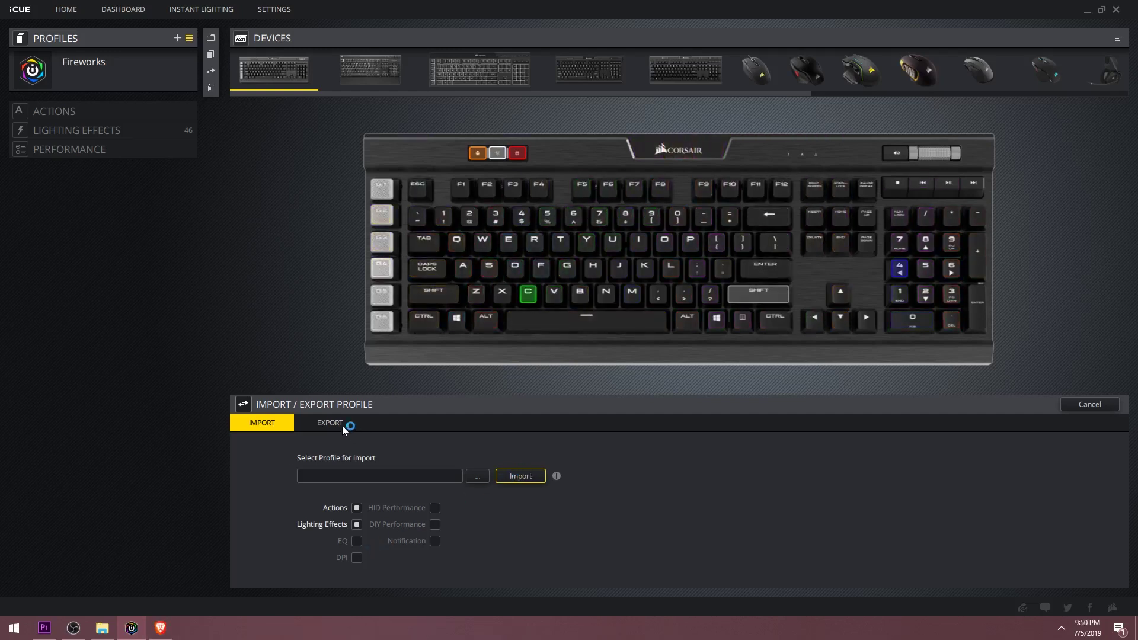
click(330, 421)
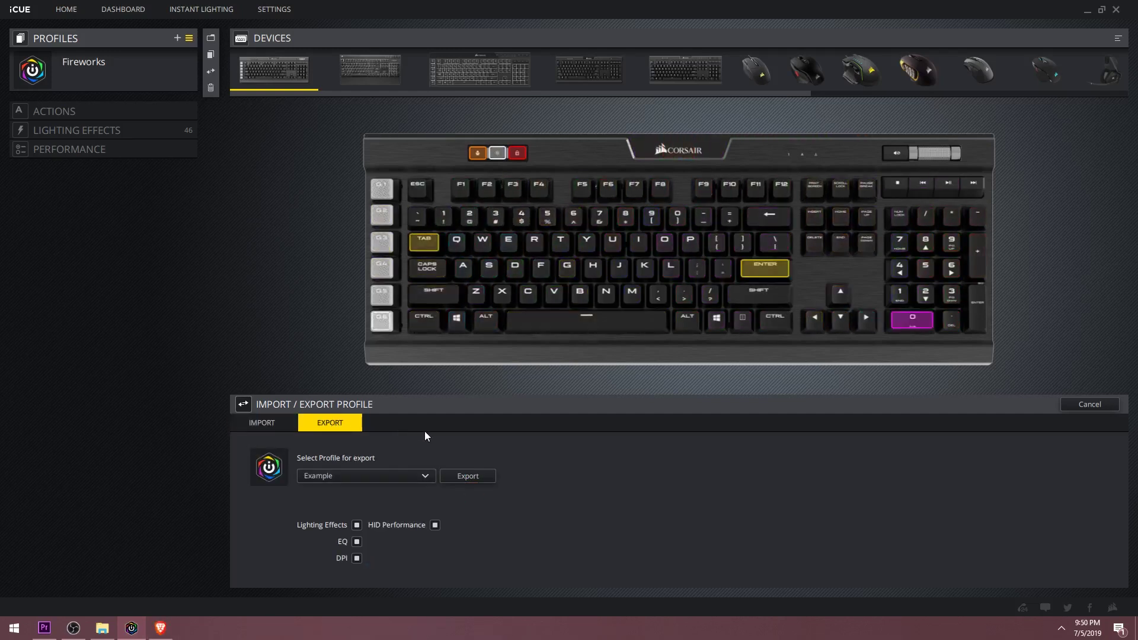
Pick Example as the export profile and untick EQ, DPI and HID Performance
click(397, 476)
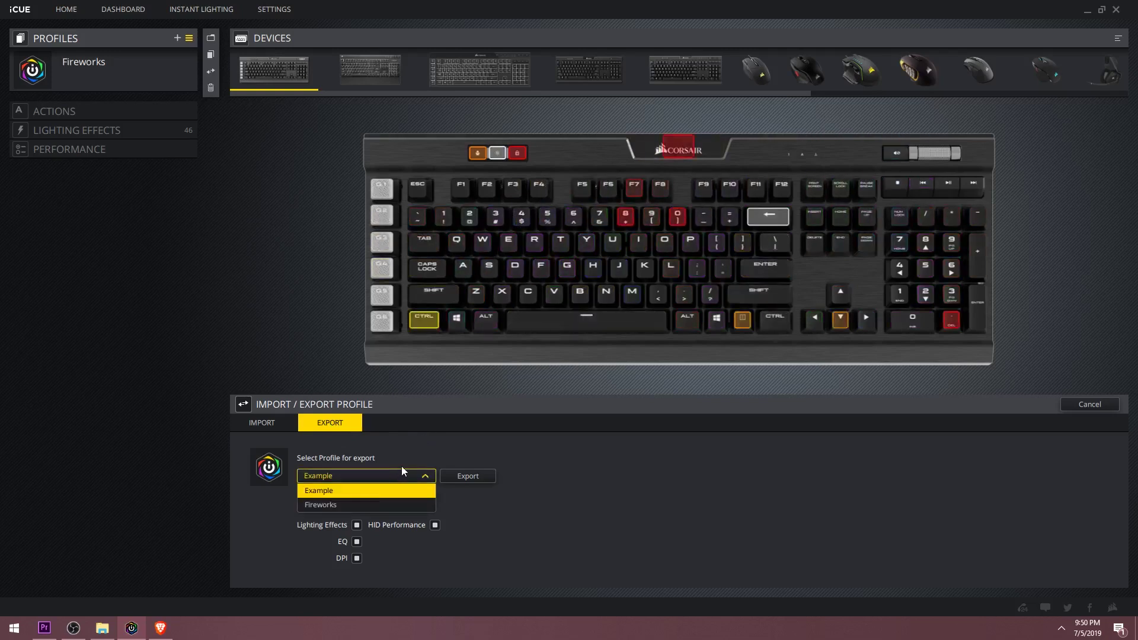
click(350, 491)
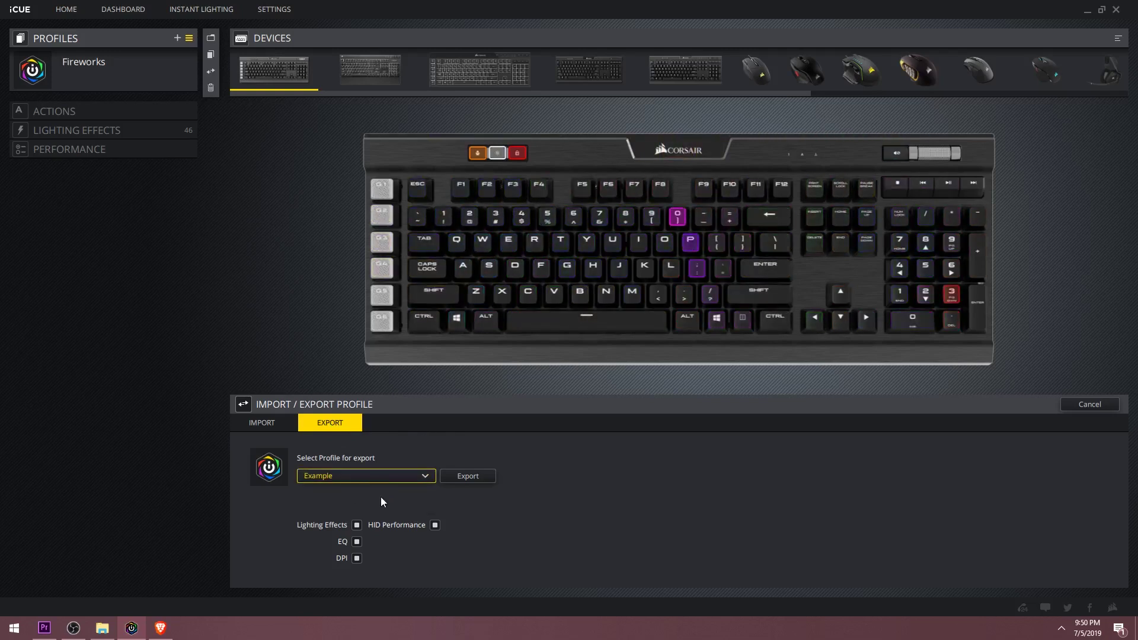
click(357, 542)
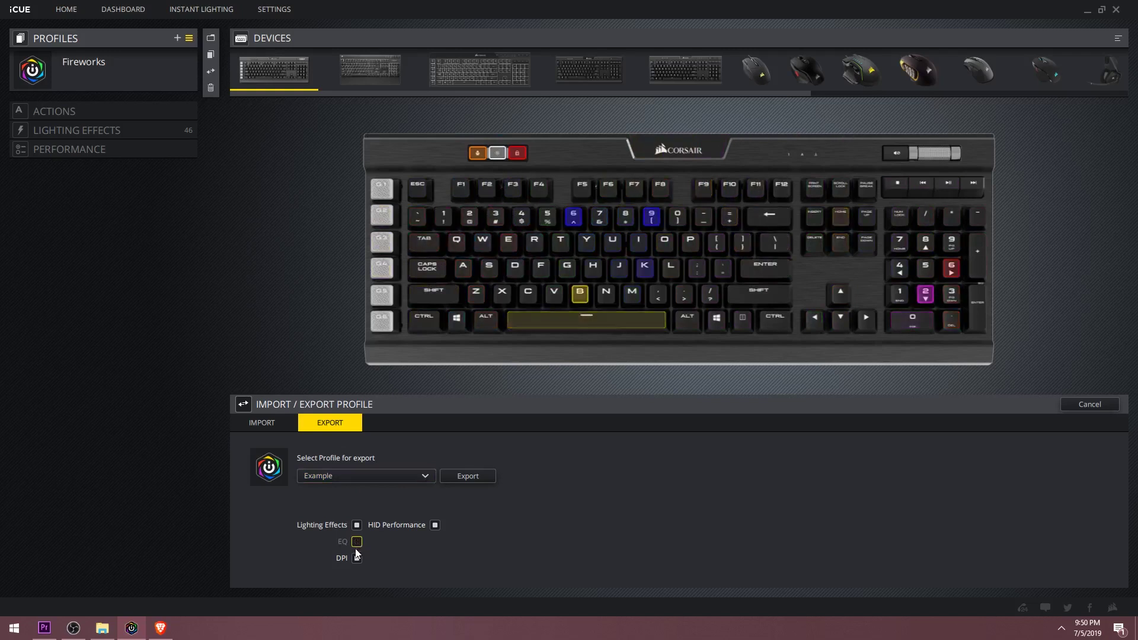
click(357, 558)
click(435, 525)
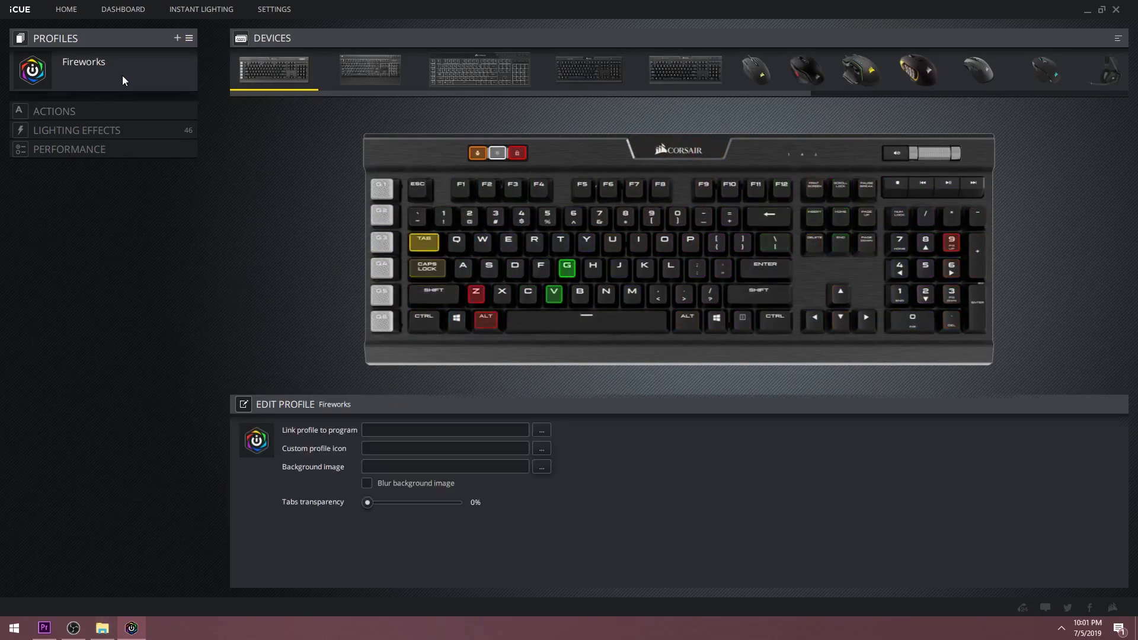
Create New Folder and move the Fireworks profile into it with Example
click(123, 76)
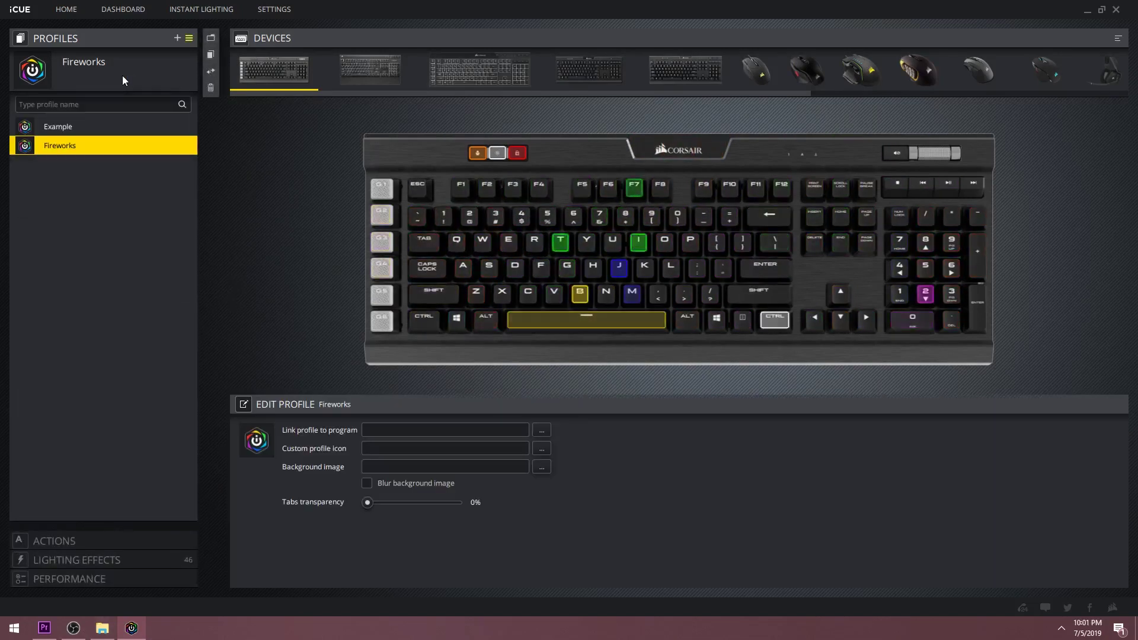
click(211, 39)
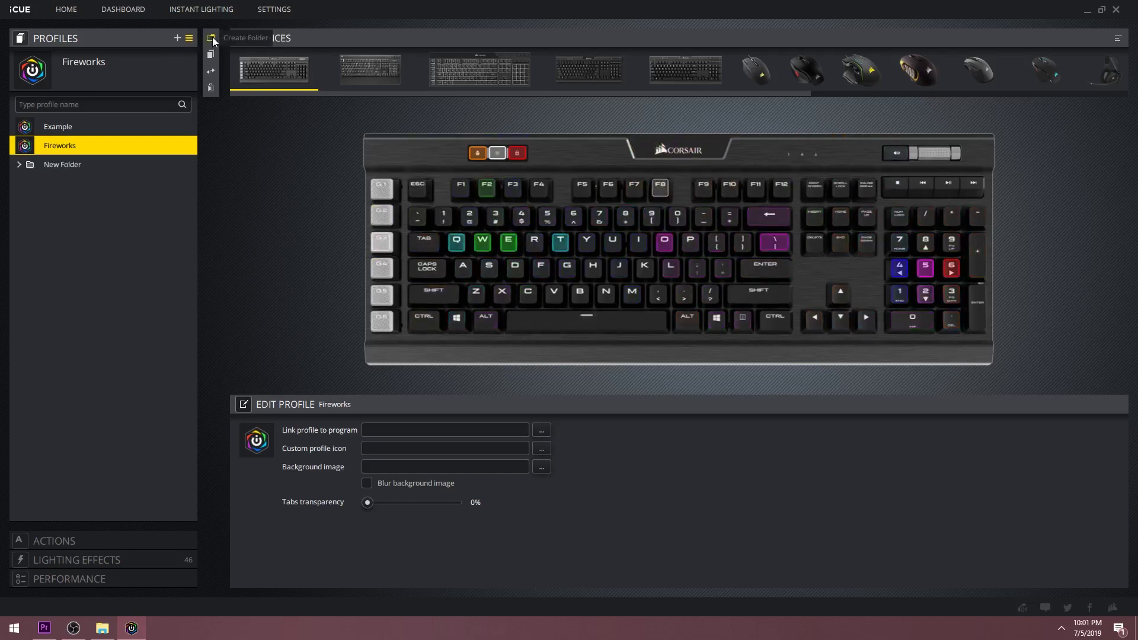
click(22, 162)
drag(55, 144, 64, 176)
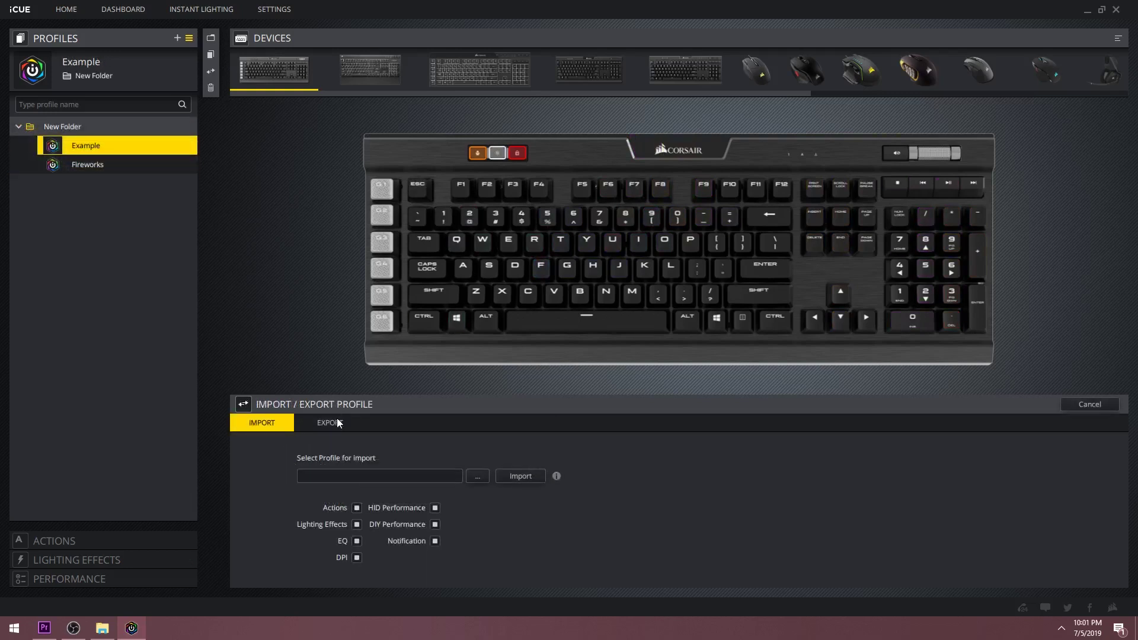
Set the export to include all profiles in the same folder, excluding HID Performance
click(337, 421)
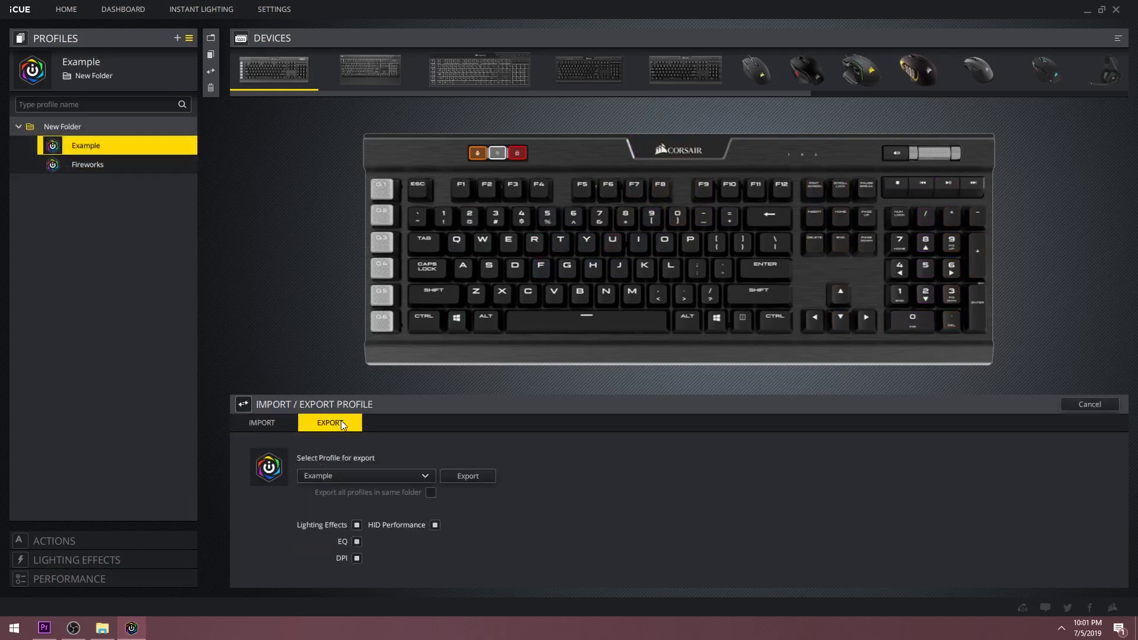
click(431, 495)
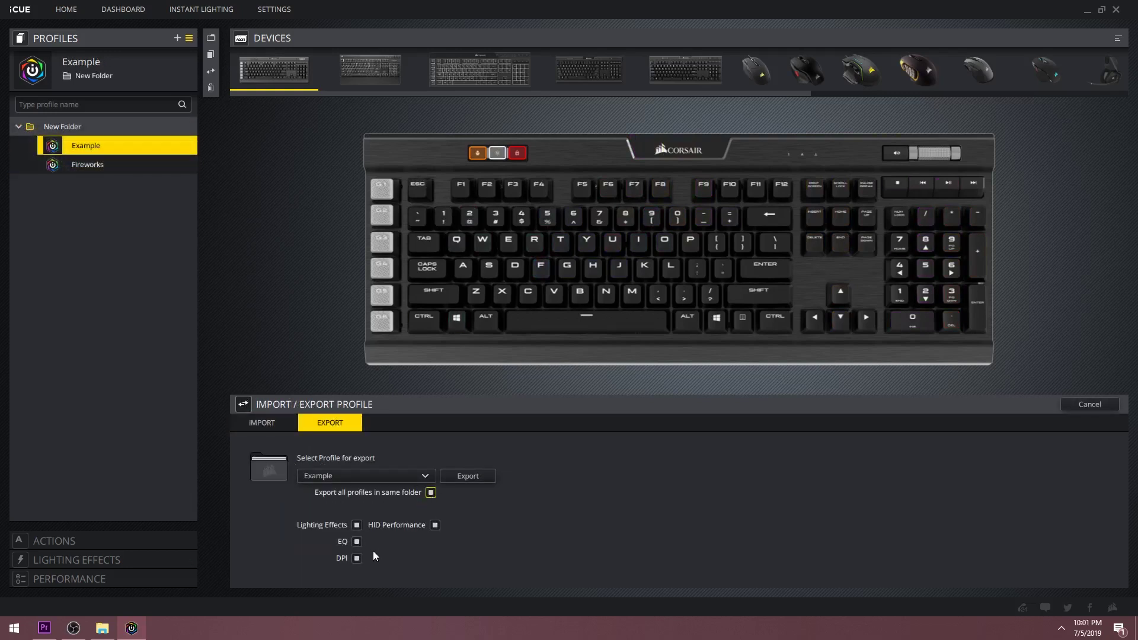
click(439, 524)
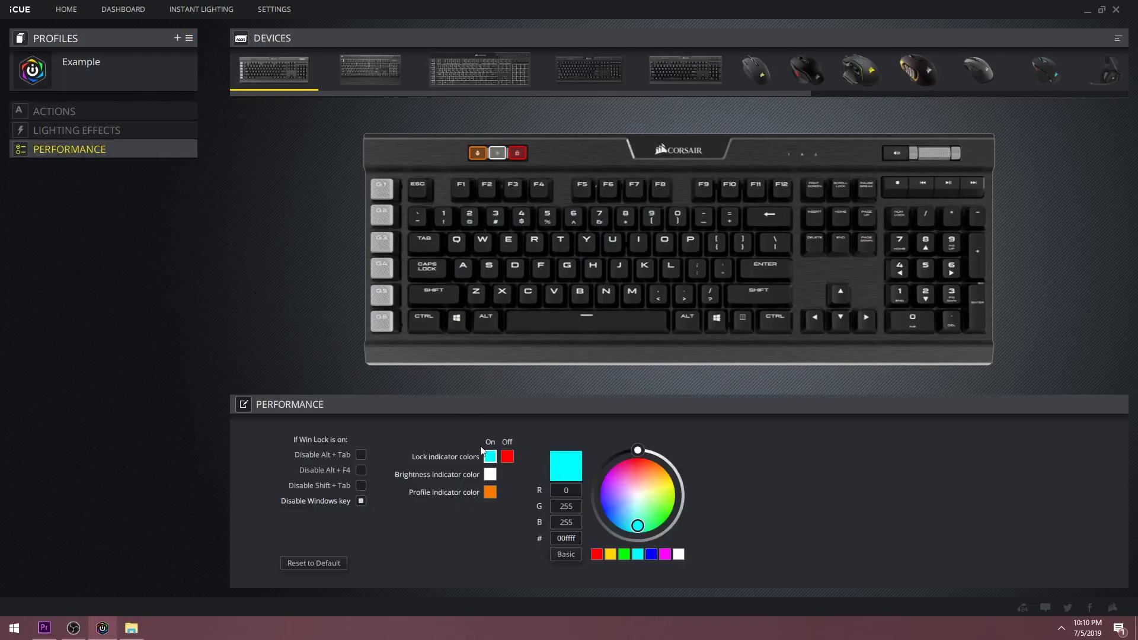
Check the keyboard's white brightness and orange (ff7900) profile indicator colours
click(492, 476)
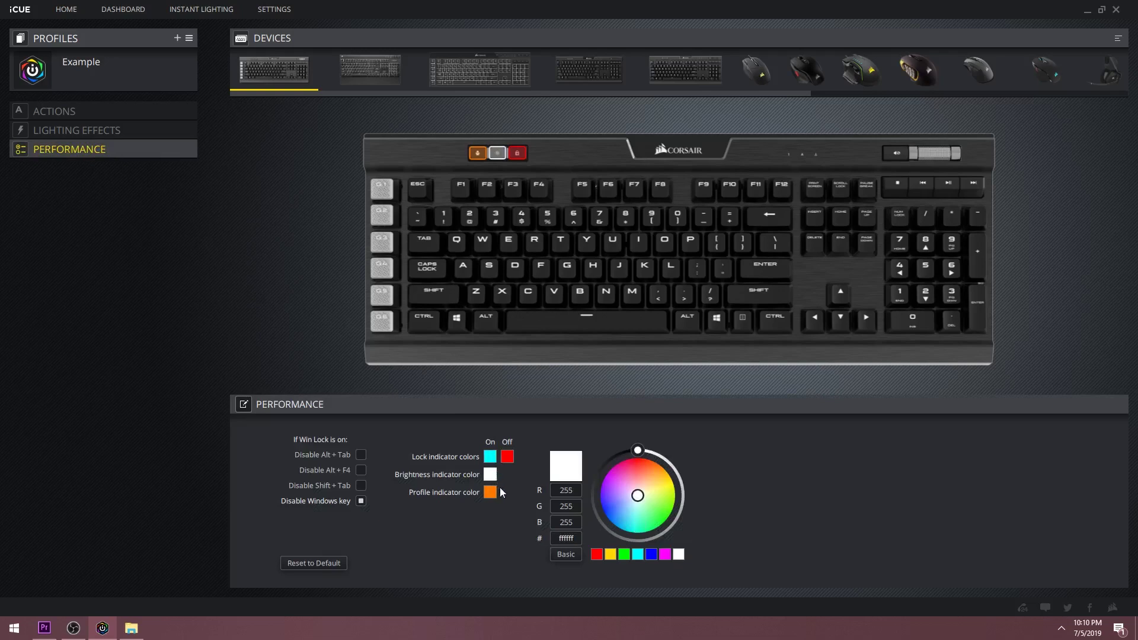
click(490, 494)
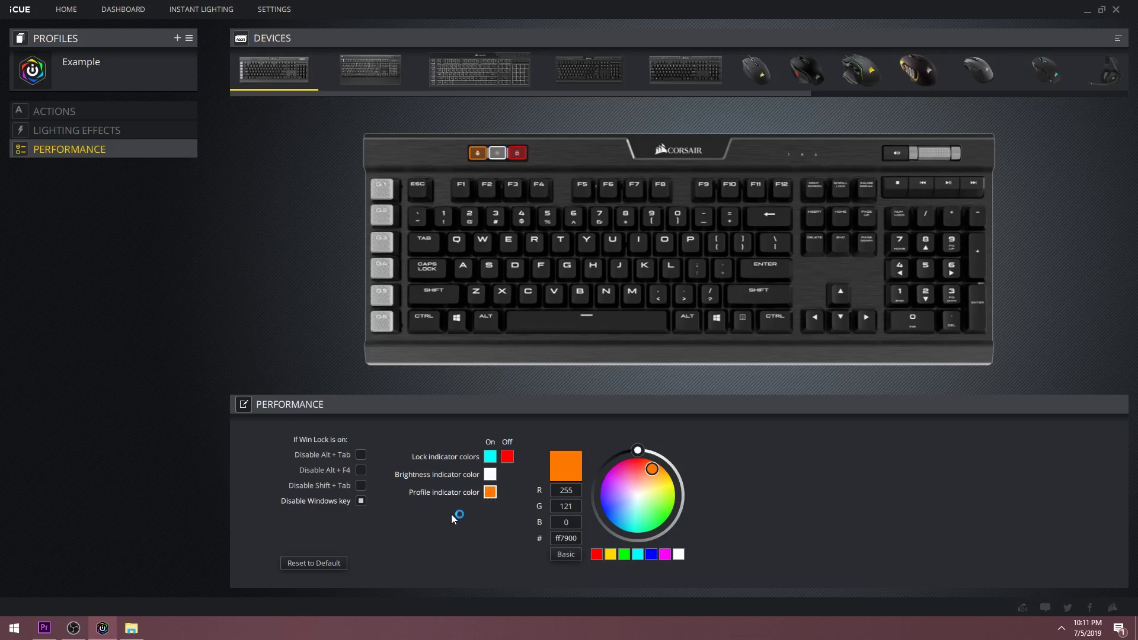
Add mouse DPI Mode 2 with a blue indicator and run surface calibration to 54%
click(981, 71)
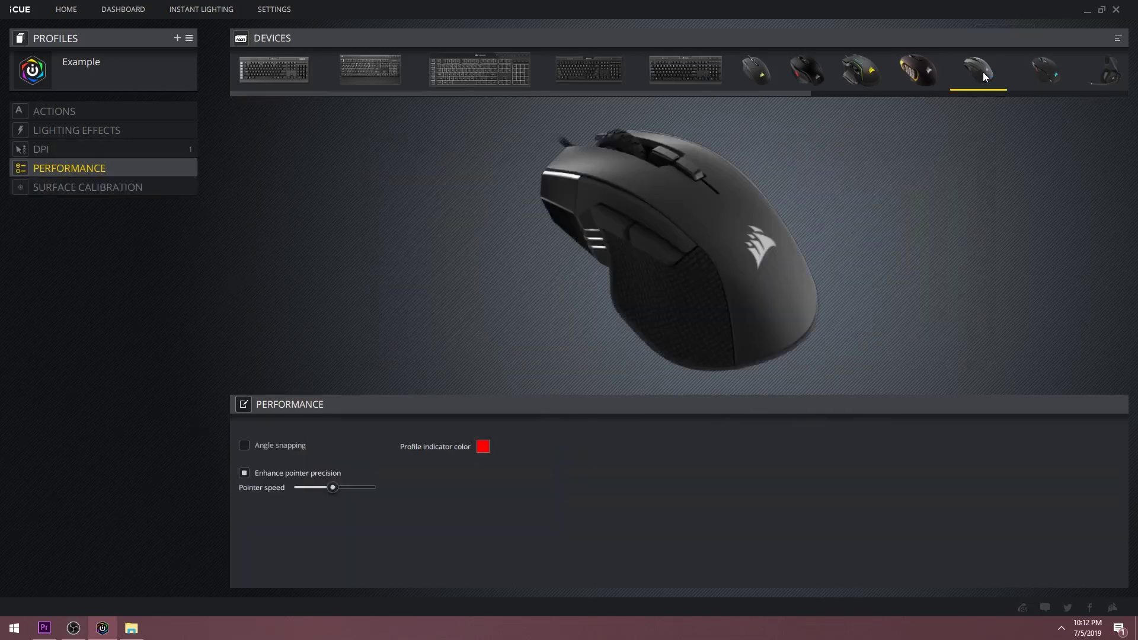
click(70, 147)
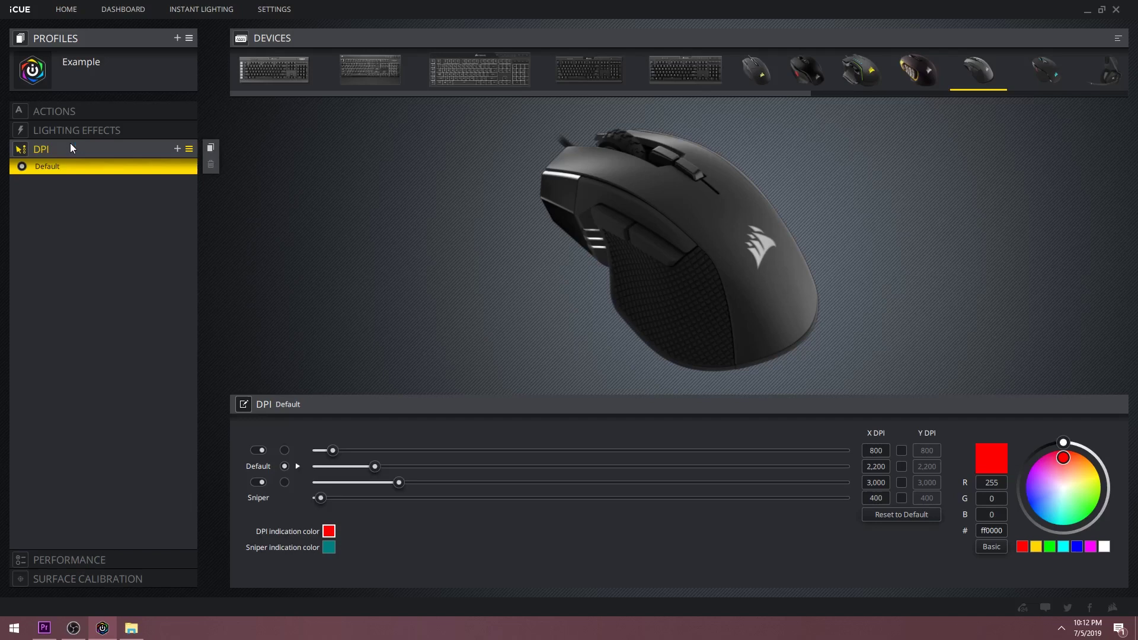
click(177, 148)
drag(1055, 468, 1043, 503)
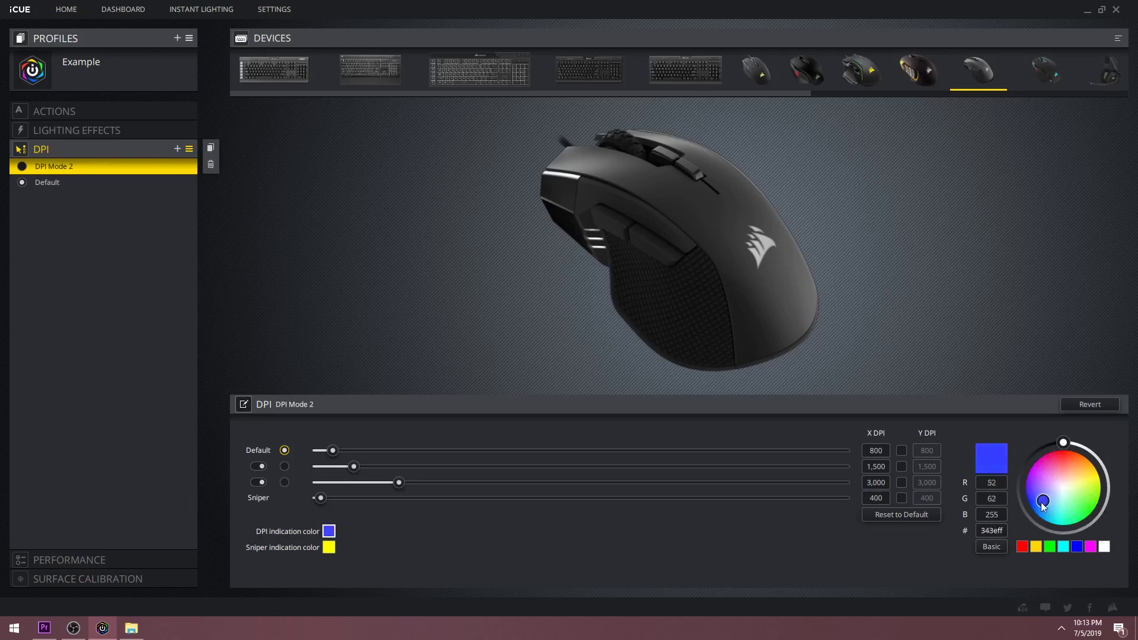
click(119, 582)
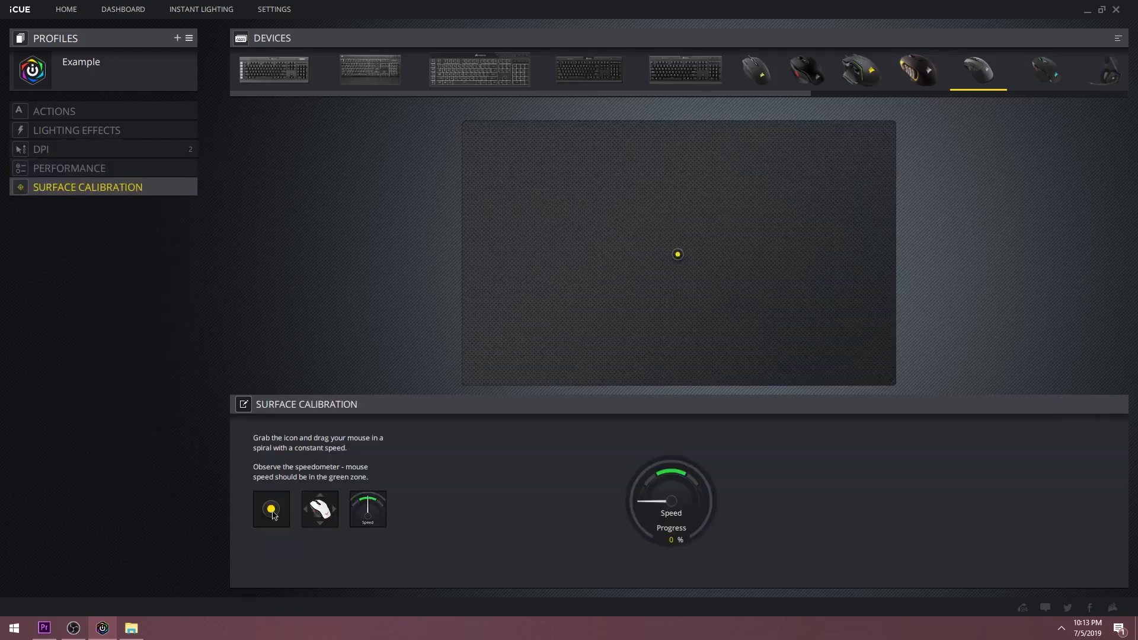
mouse_move(677, 254)
mouse_down()
mouse_move(711, 255)
mouse_move(688, 275)
mouse_up()
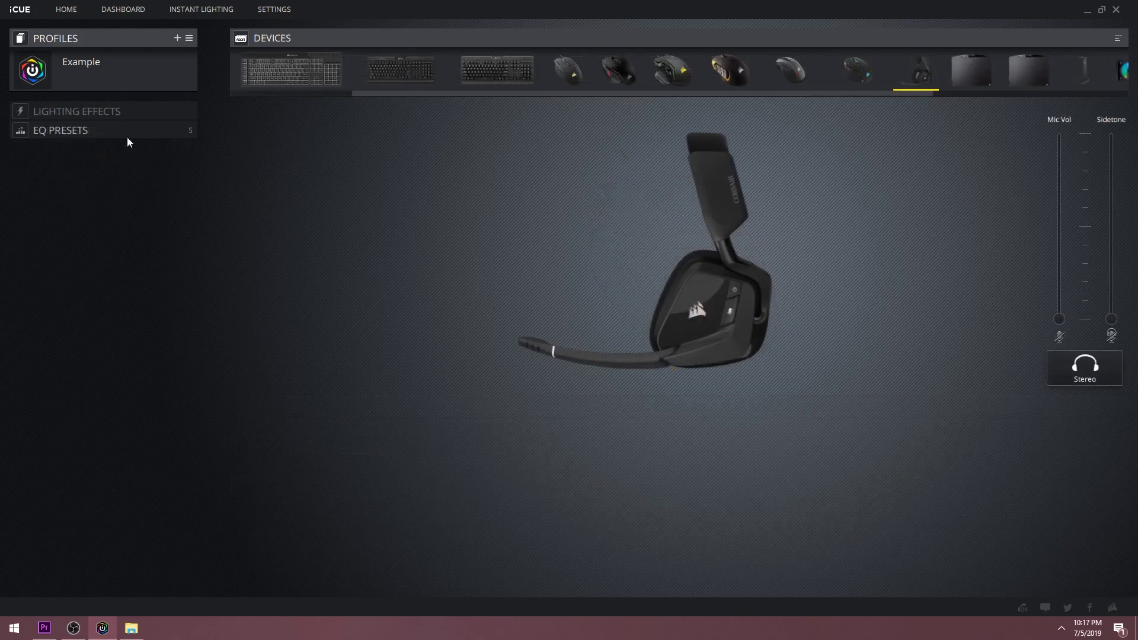
Give the headset's new EQ Preset 6 custom 1K and 2K band levels
click(62, 132)
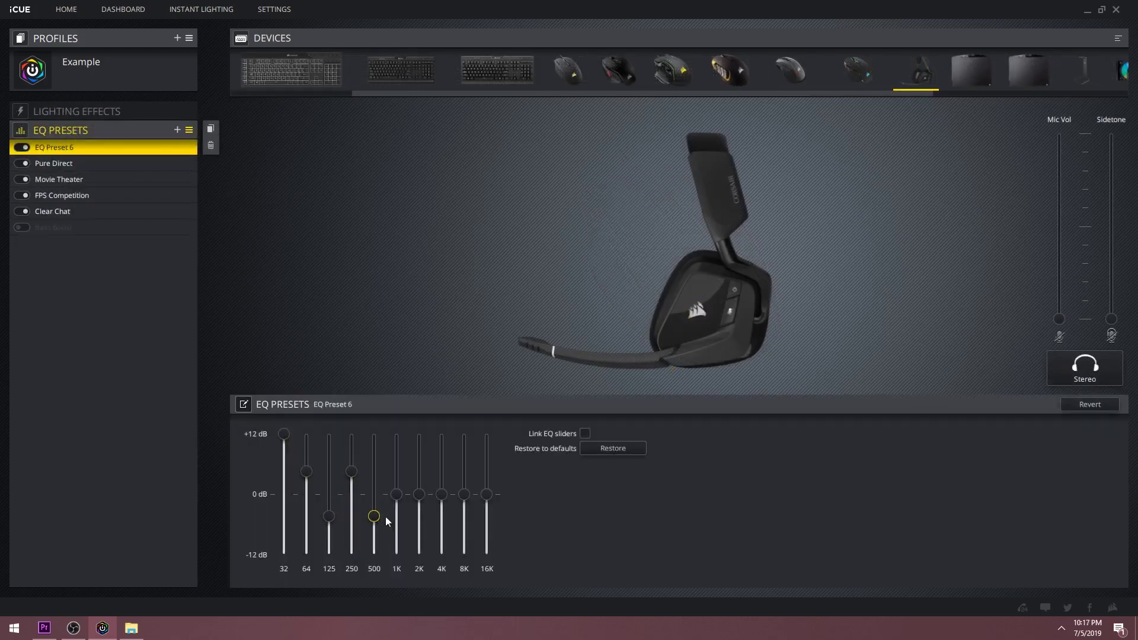
drag(397, 493, 419, 509)
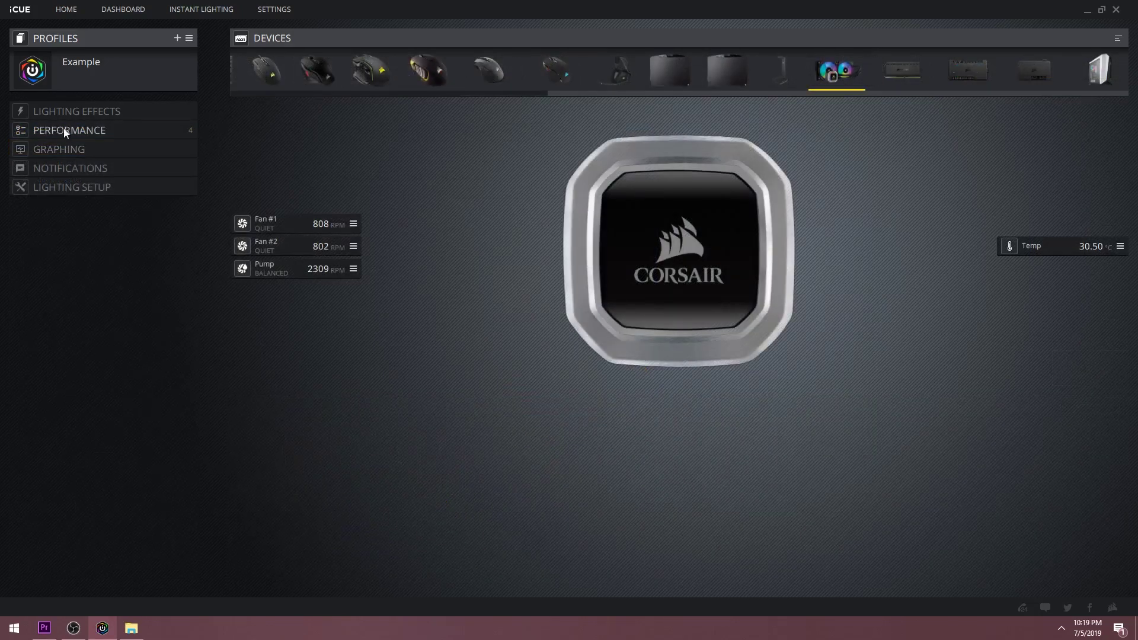
Apply the Quiet performance preset to the cooler's Fan #1, Fan #2 and Pump
click(64, 130)
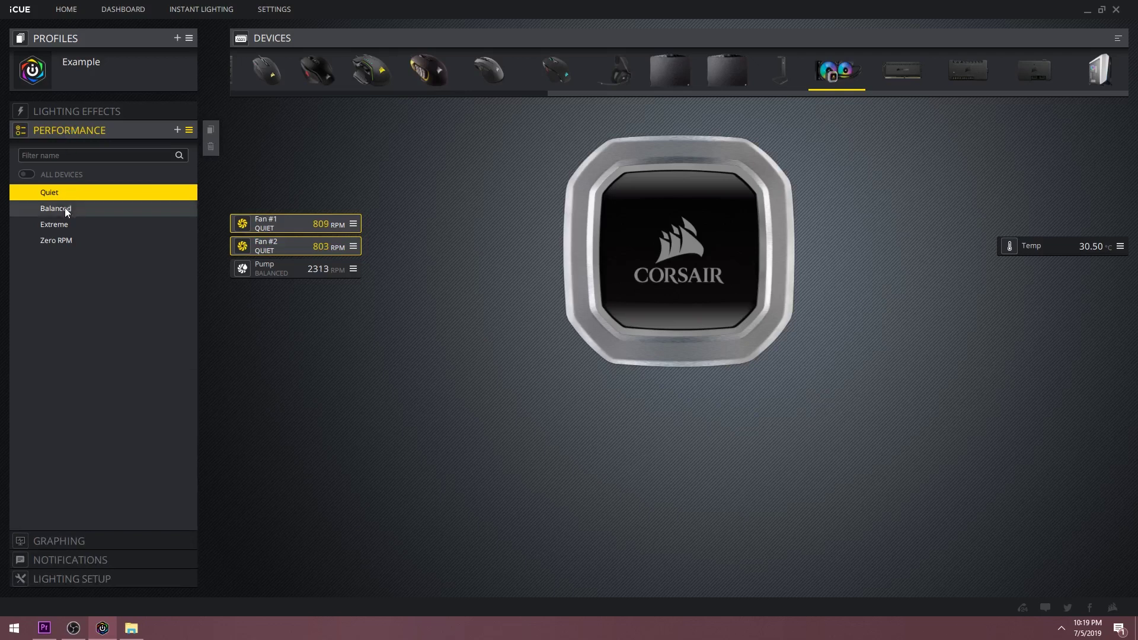
click(65, 208)
click(284, 249)
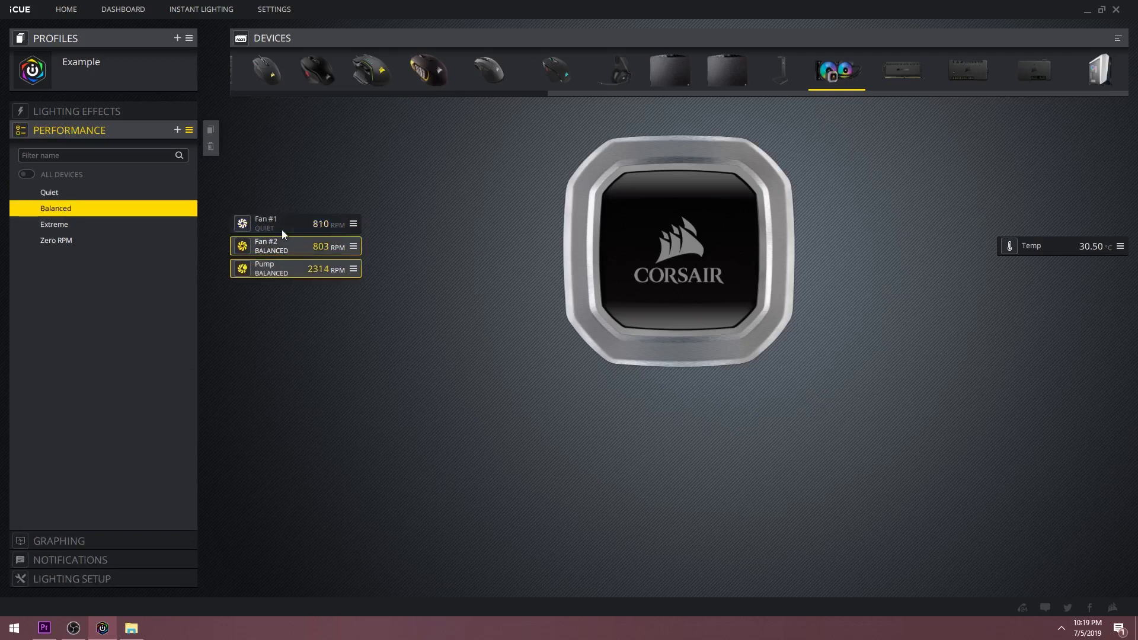
click(282, 229)
click(86, 193)
click(246, 230)
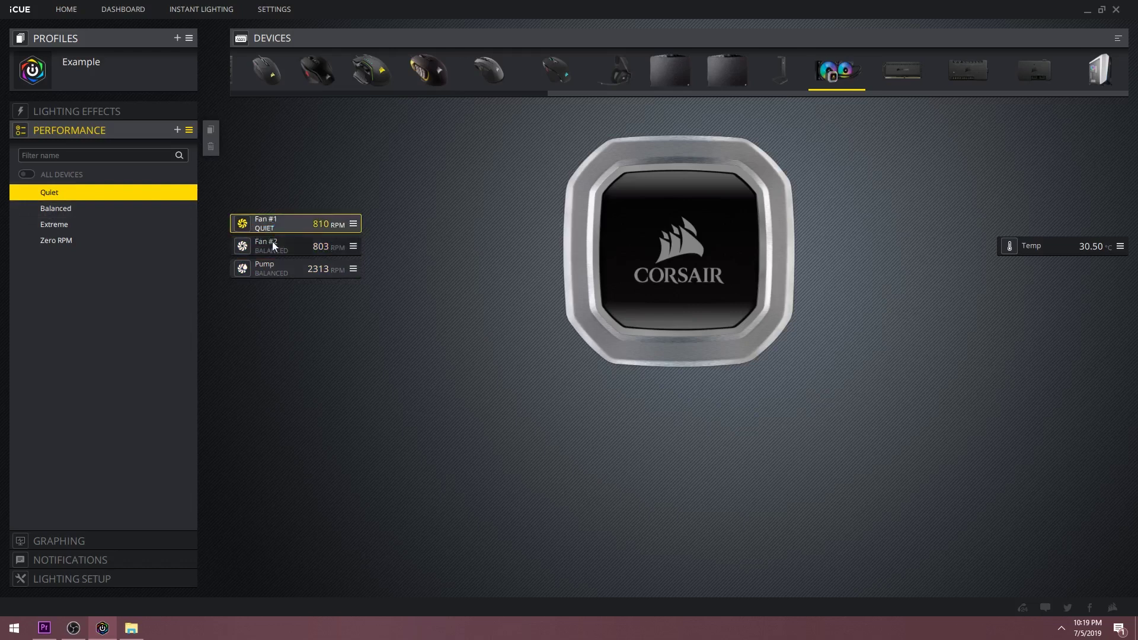
click(272, 244)
click(280, 268)
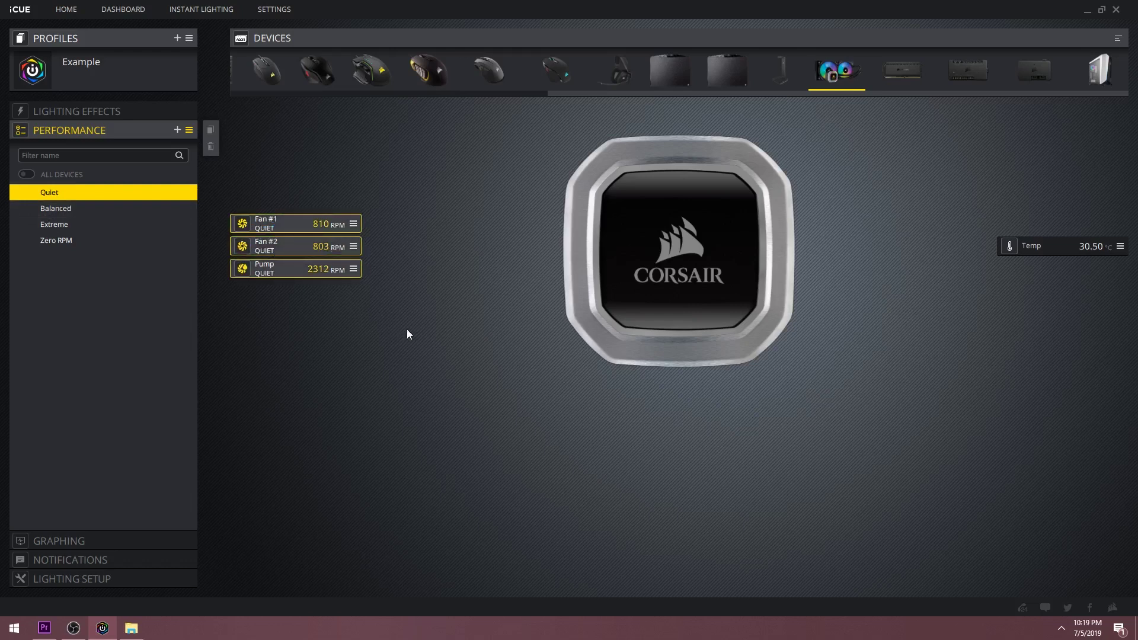
Show the cooler's fan RPM graph over the last five minutes
click(70, 539)
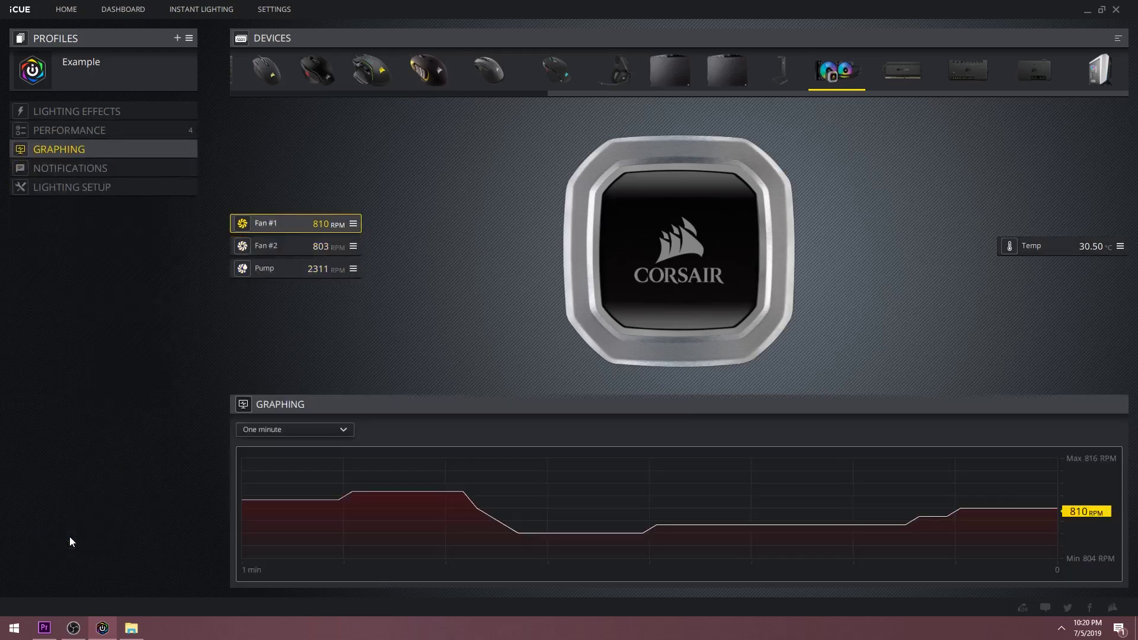
click(291, 429)
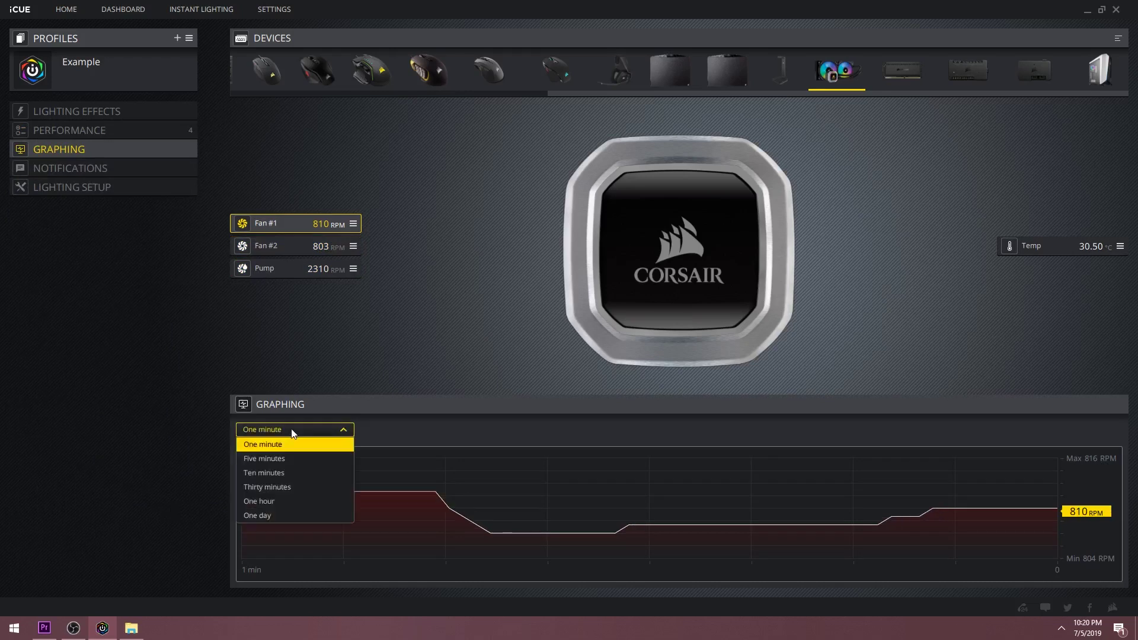
click(282, 457)
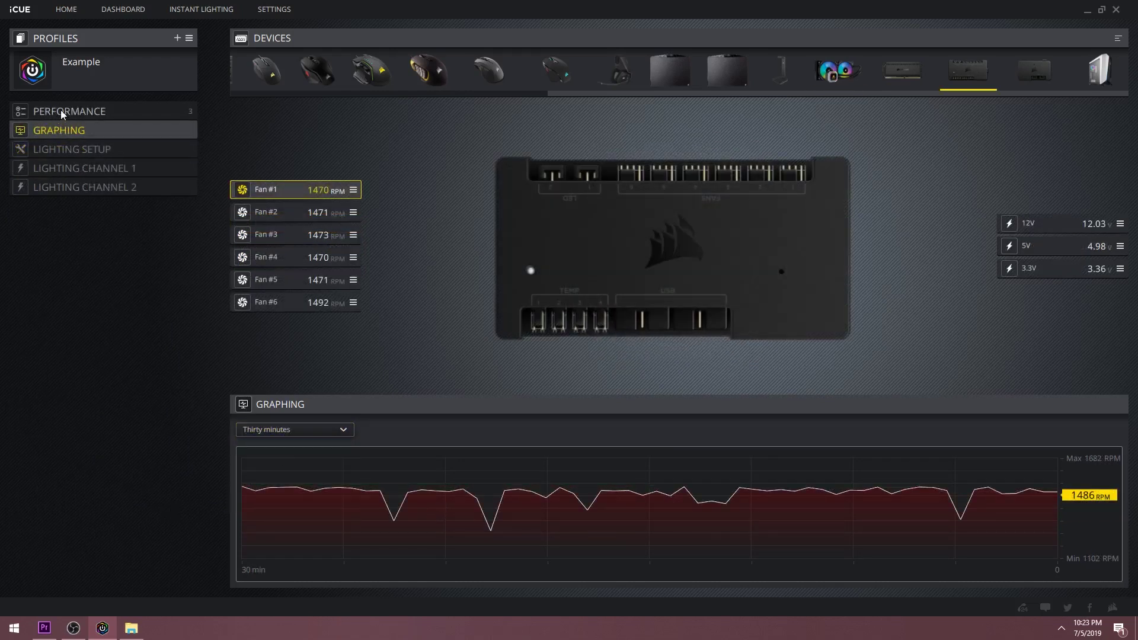
click(62, 113)
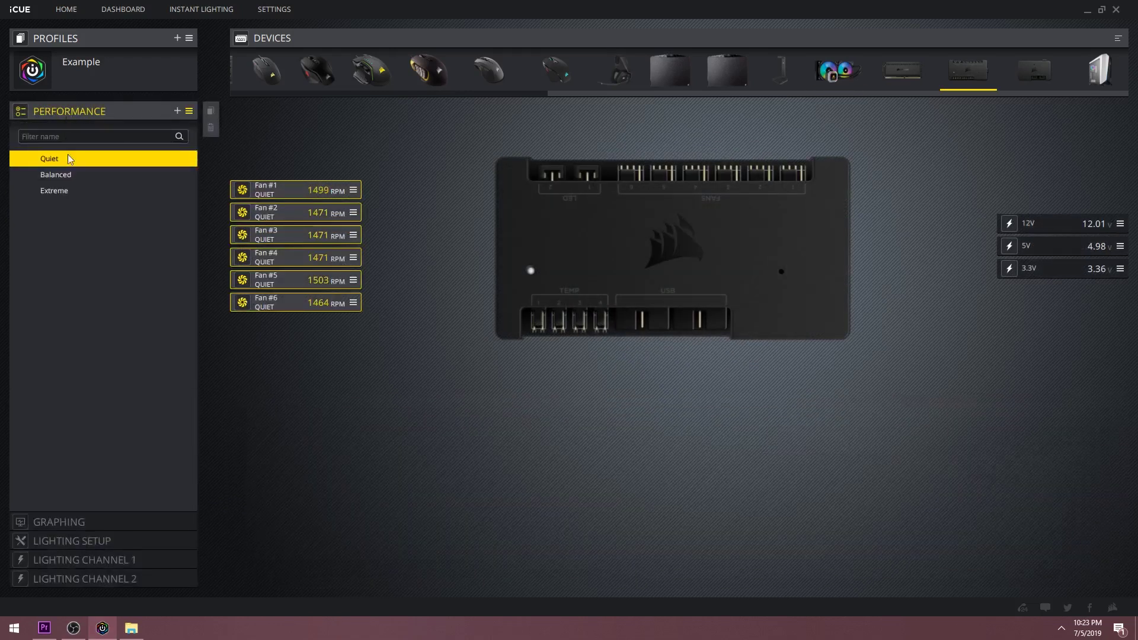
Keep LL RGB Series Fans on Lighting Channel 1 and add a Rainbow Wave effect to it
click(121, 435)
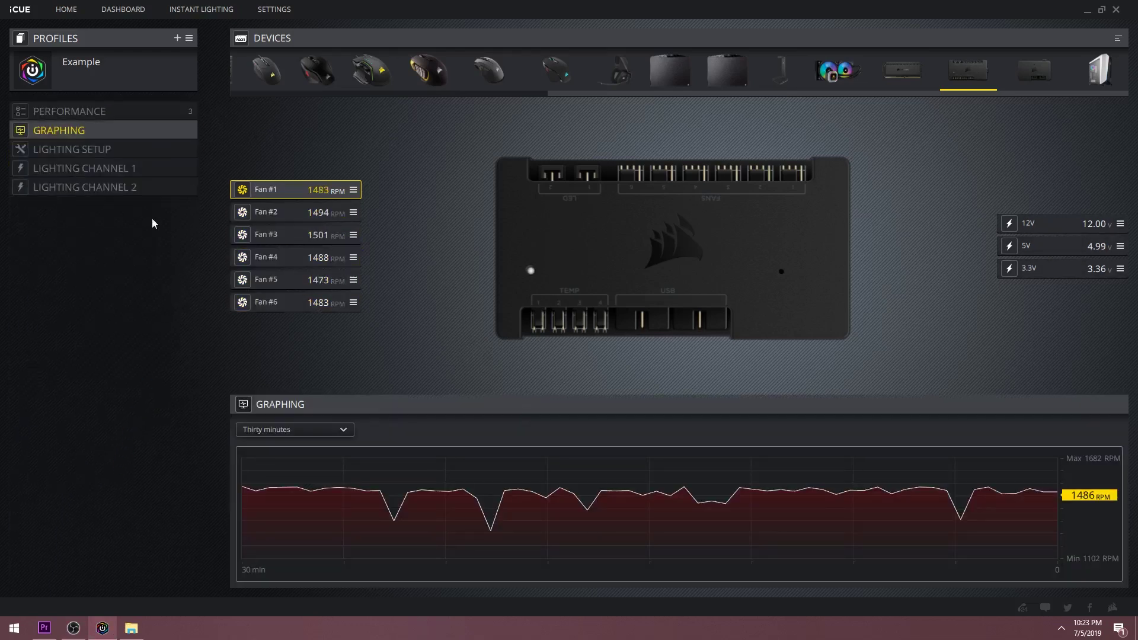
click(84, 151)
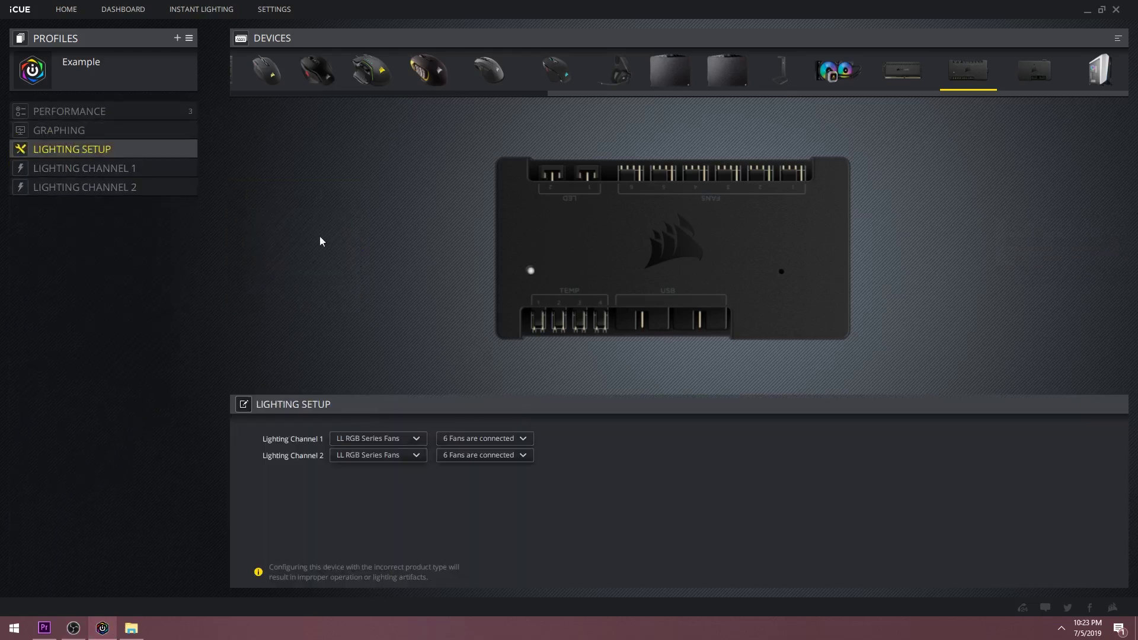
click(396, 438)
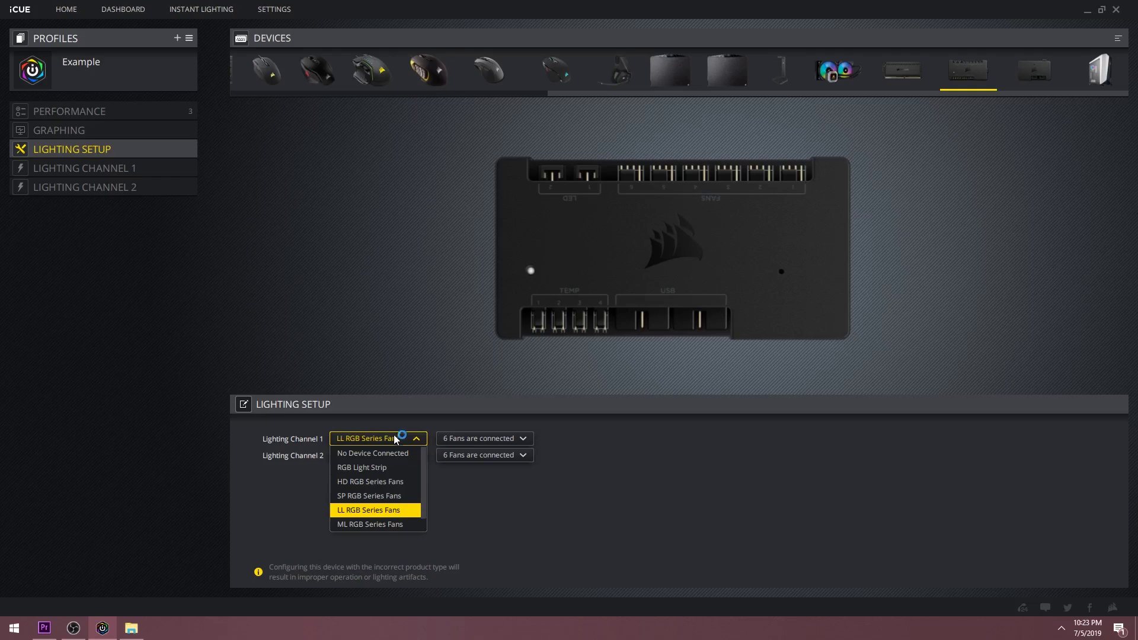
click(385, 510)
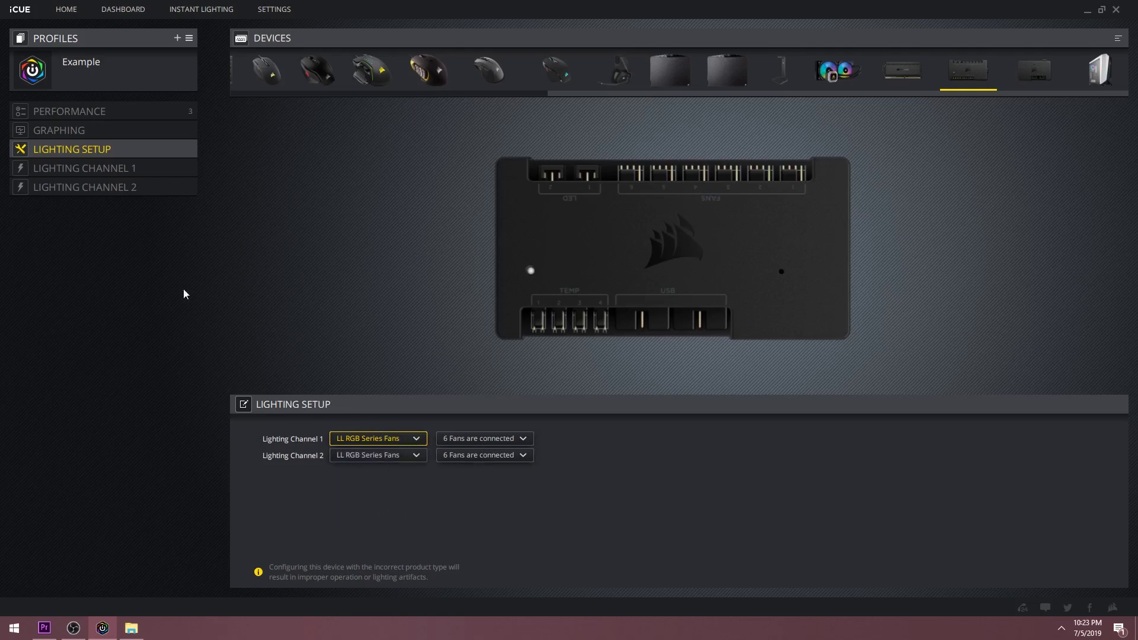
click(116, 167)
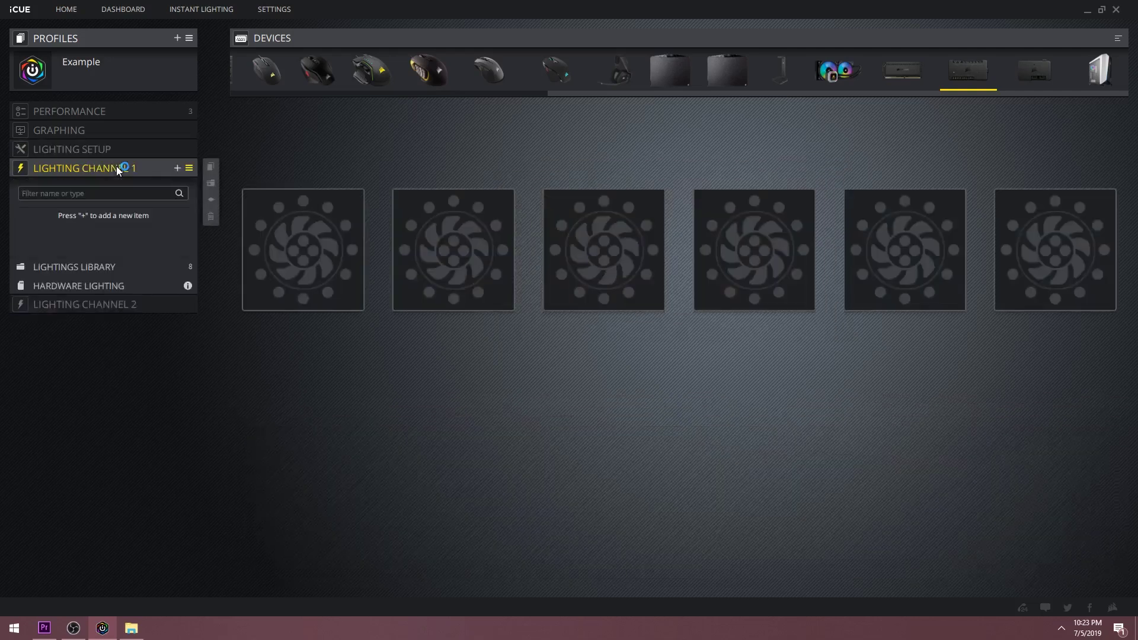
click(177, 169)
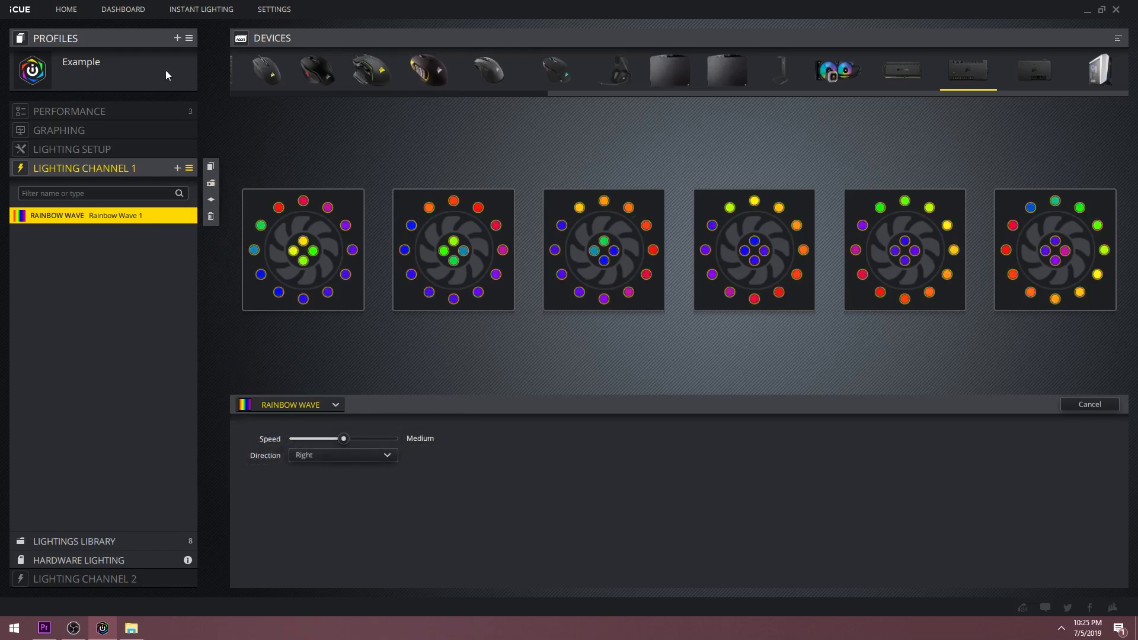
Add Intel Core i5 8600K and NVIDIA GeForce GTX 1060 widgets from System Info to the Dashboard
click(123, 11)
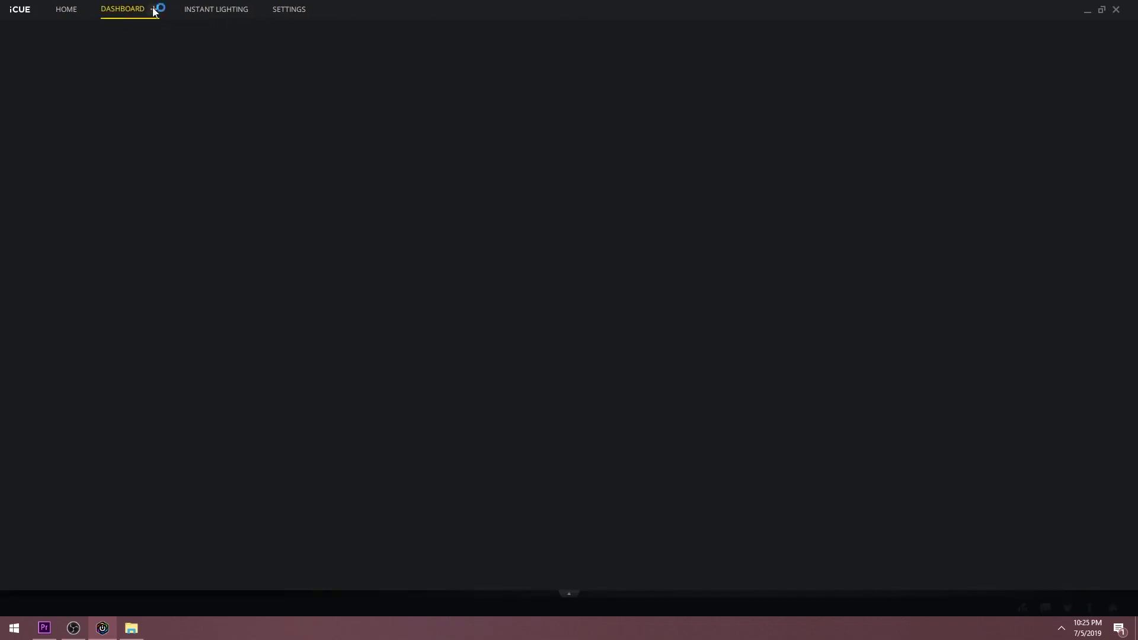
click(153, 9)
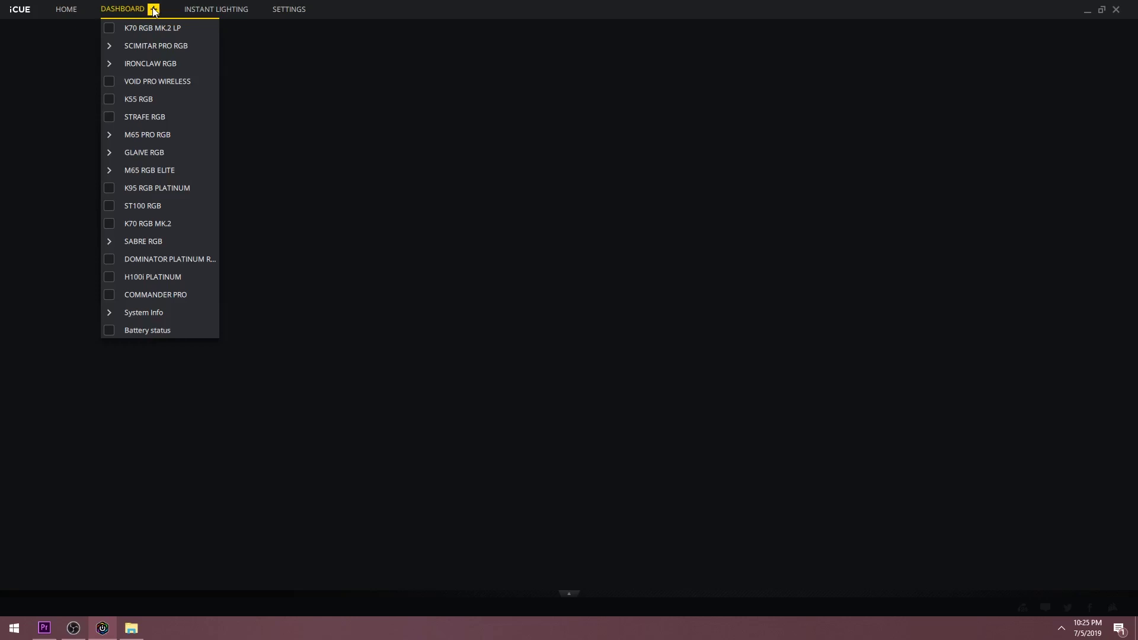
click(119, 313)
click(109, 334)
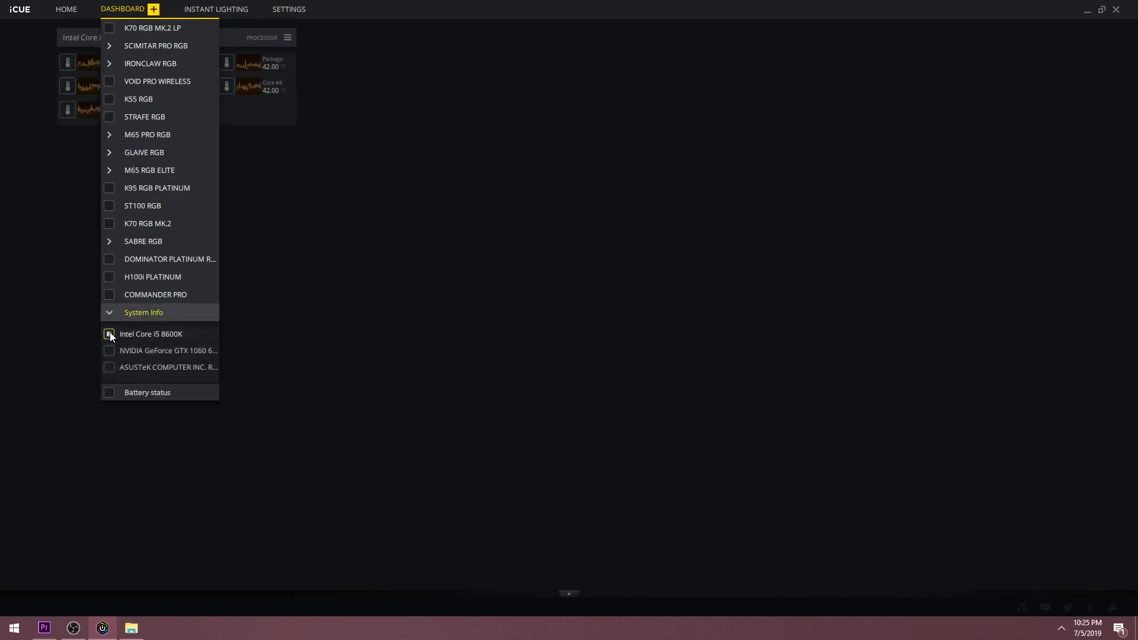
click(109, 352)
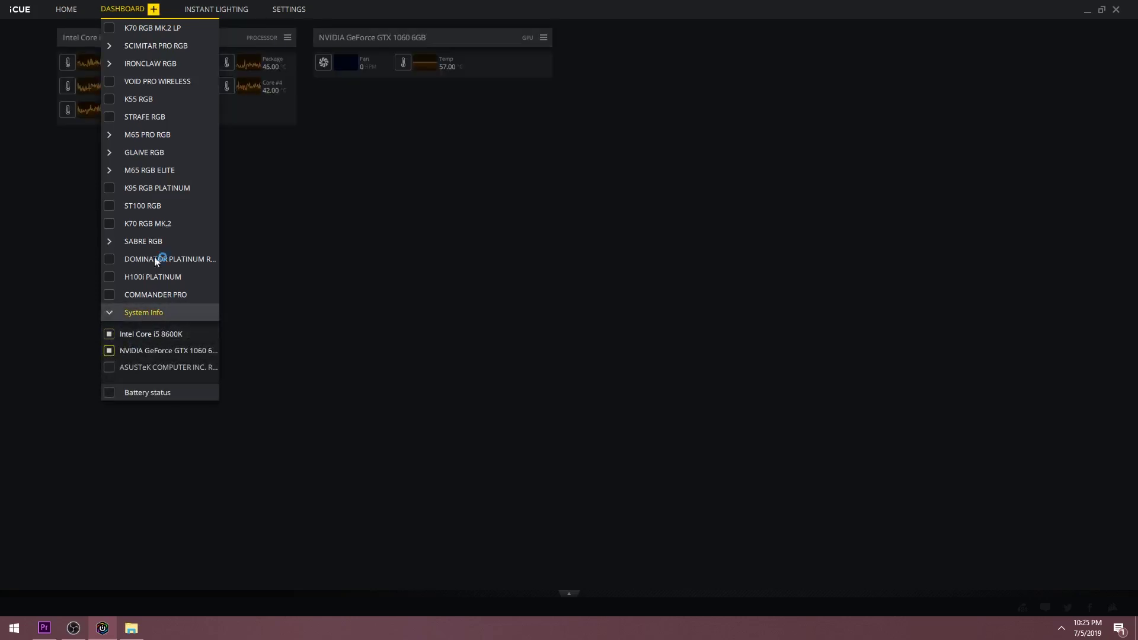
click(153, 10)
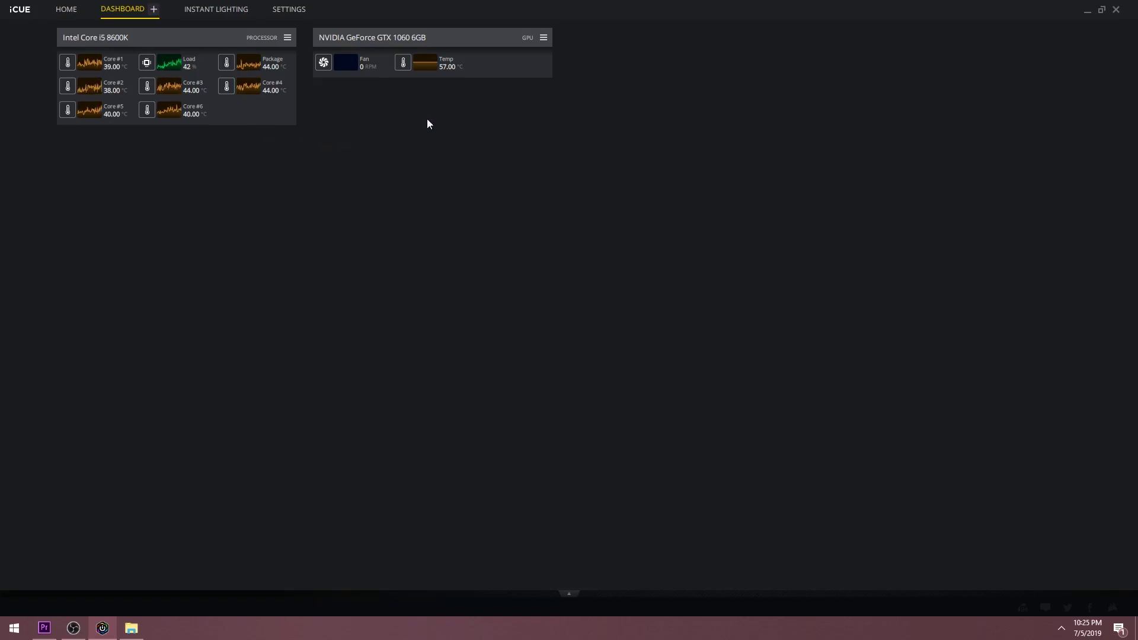
Open the iCUE Space side panel from the iCUE tray icon's menu
click(1064, 629)
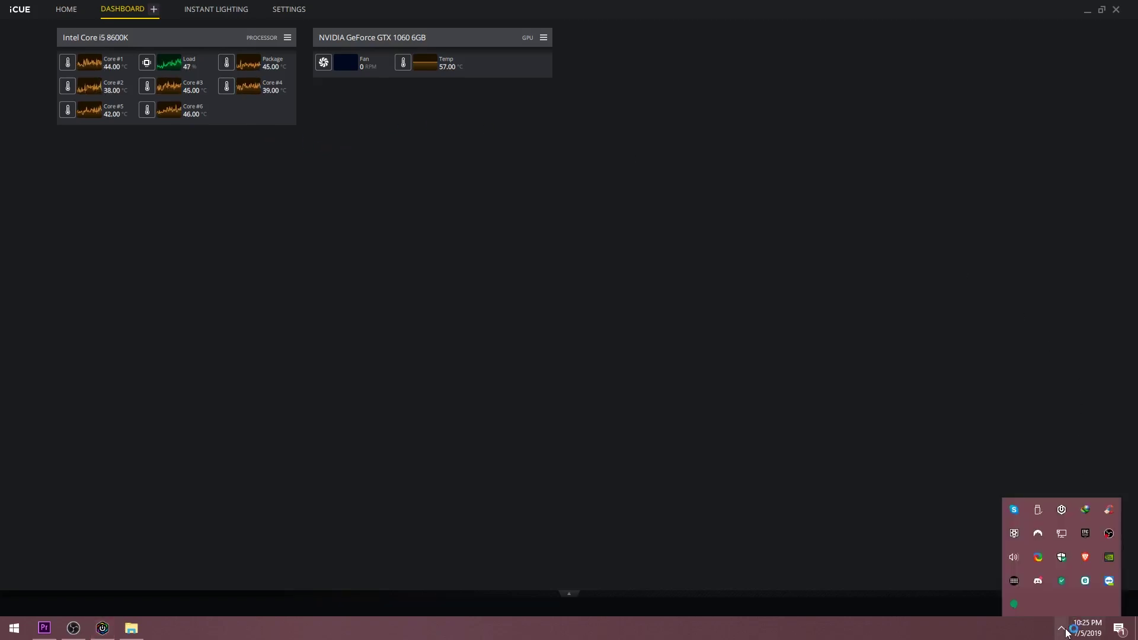
right_click(1062, 510)
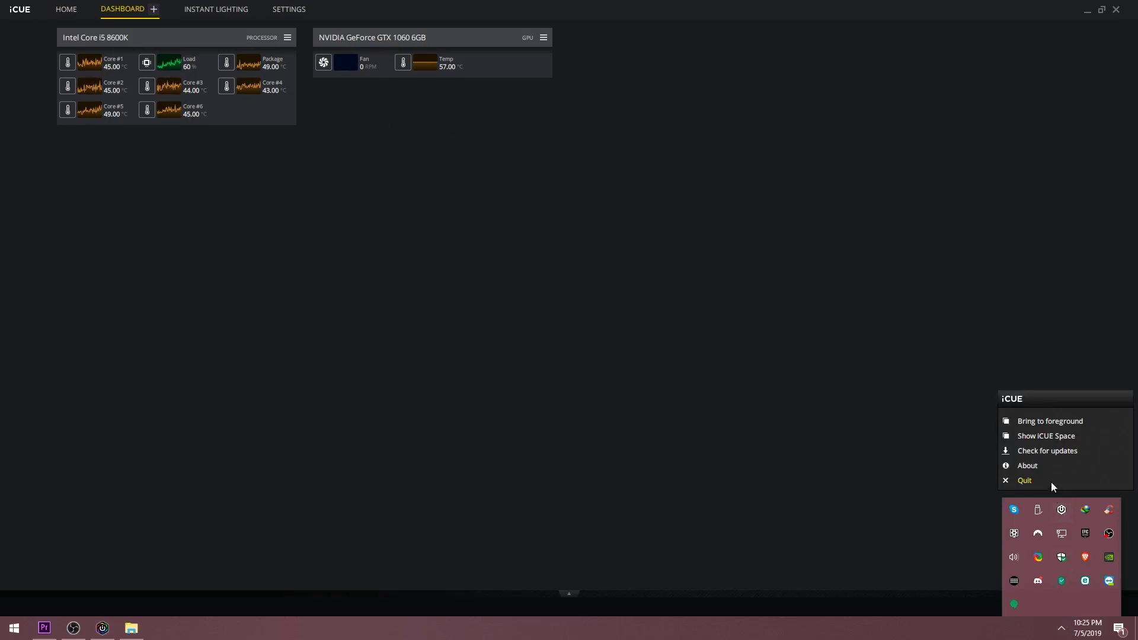
click(1044, 436)
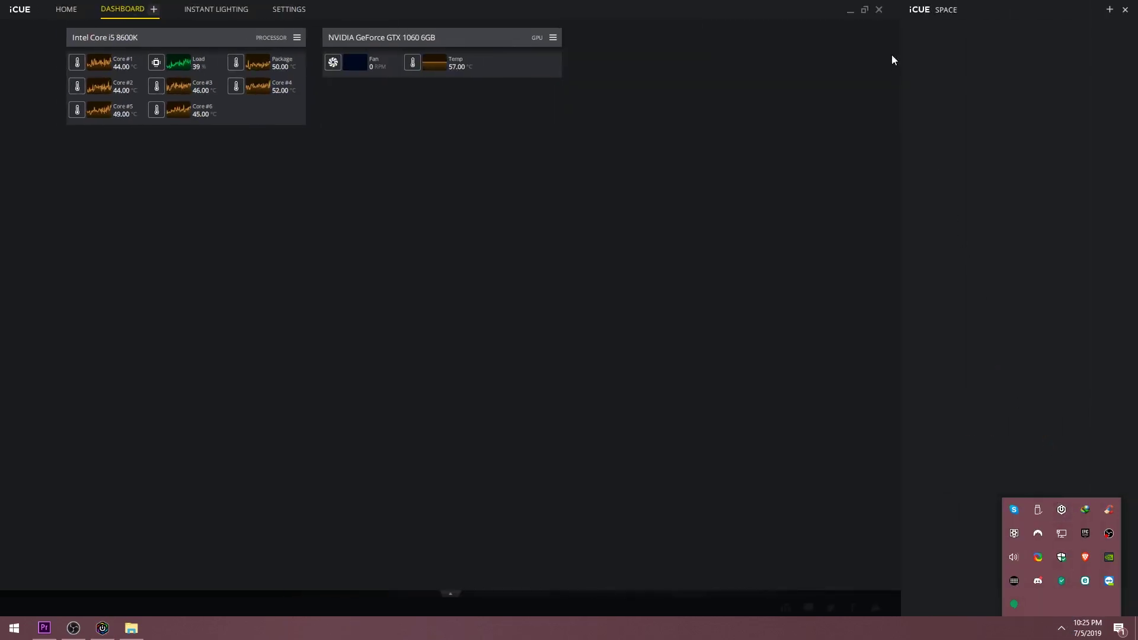
Add the Intel Core i5 8600K and NVIDIA GeForce GTX 1060 widgets to iCUE Space
click(1110, 9)
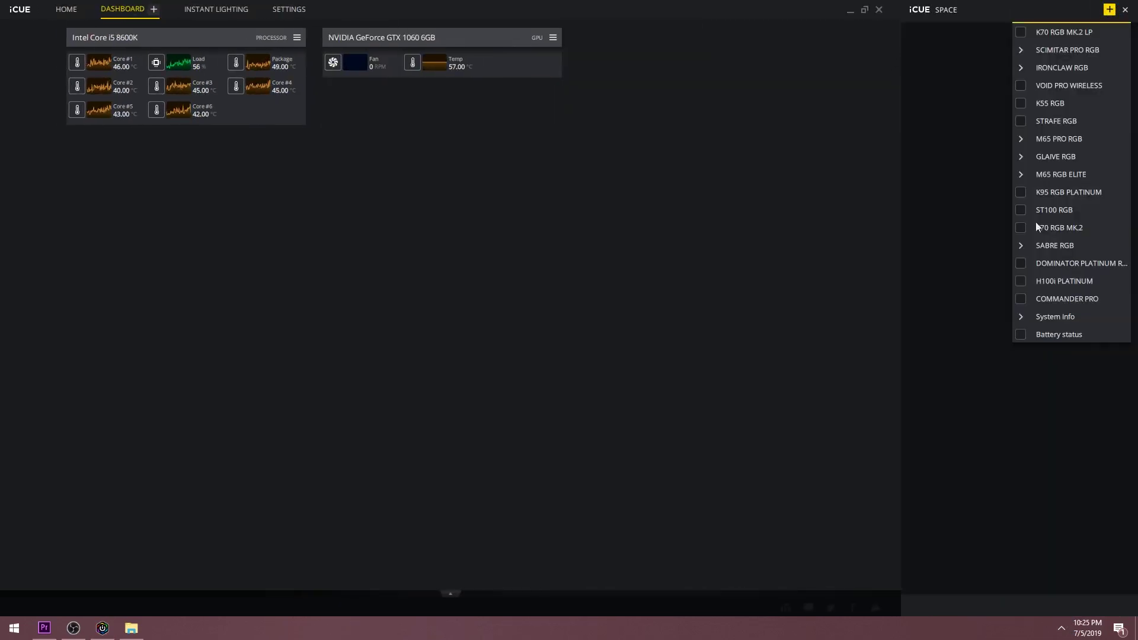
click(1023, 318)
click(1021, 338)
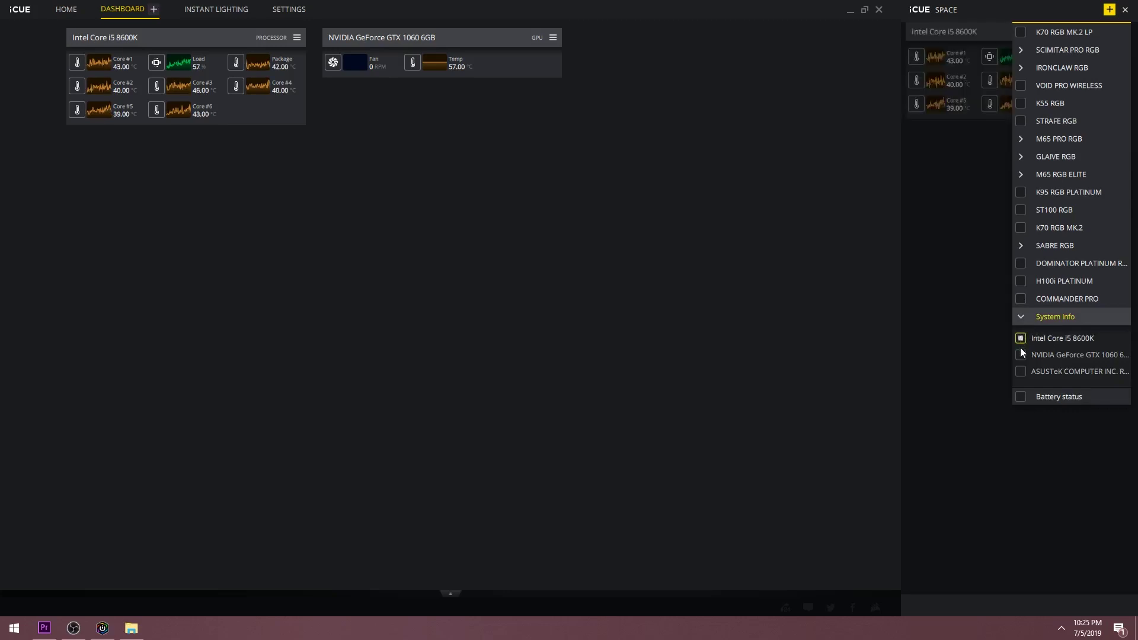
click(1020, 355)
click(1106, 12)
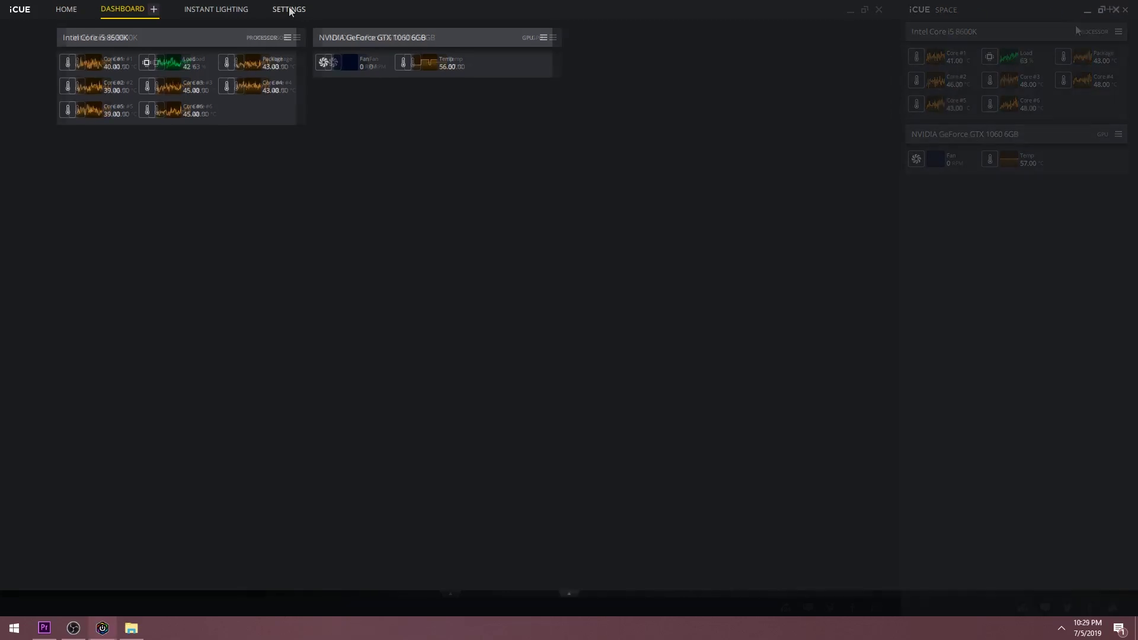
In Settings, browse each keyboard's device settings, ending on the first keyboard
click(290, 9)
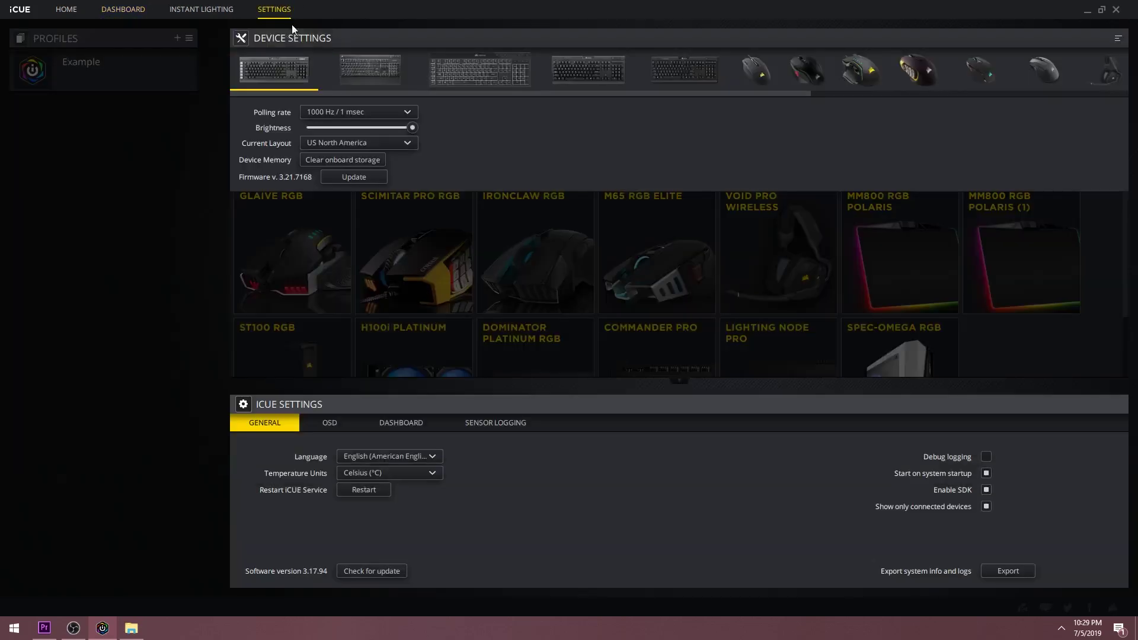
click(365, 66)
click(575, 69)
click(662, 66)
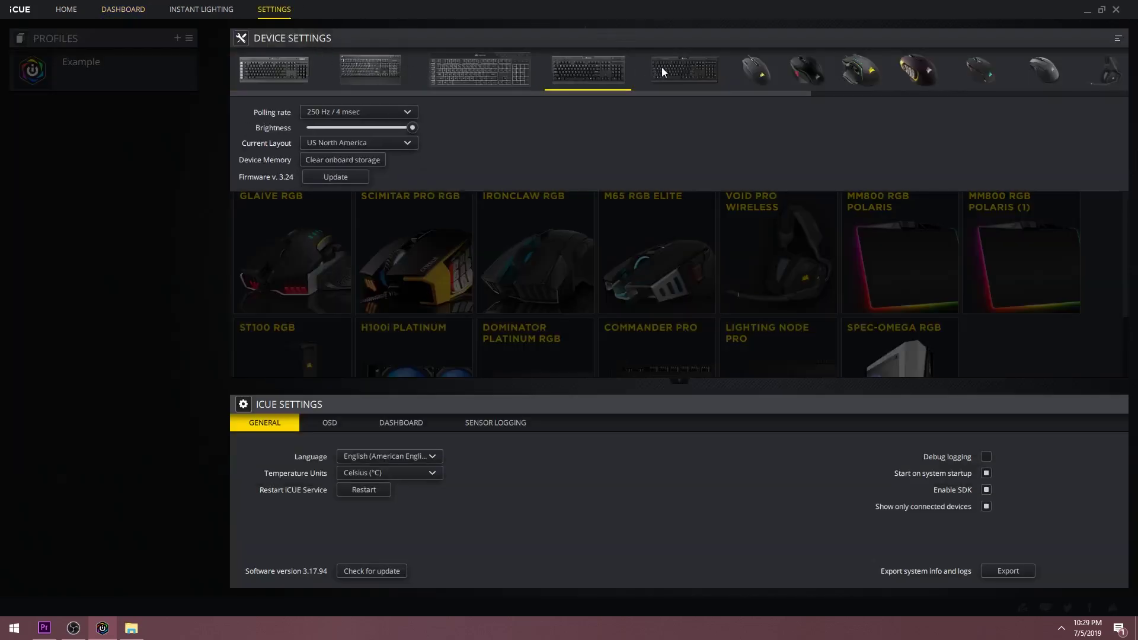
click(274, 69)
Keep the keyboard's polling rate at 1000 Hz and layout as US North America
click(349, 112)
click(349, 110)
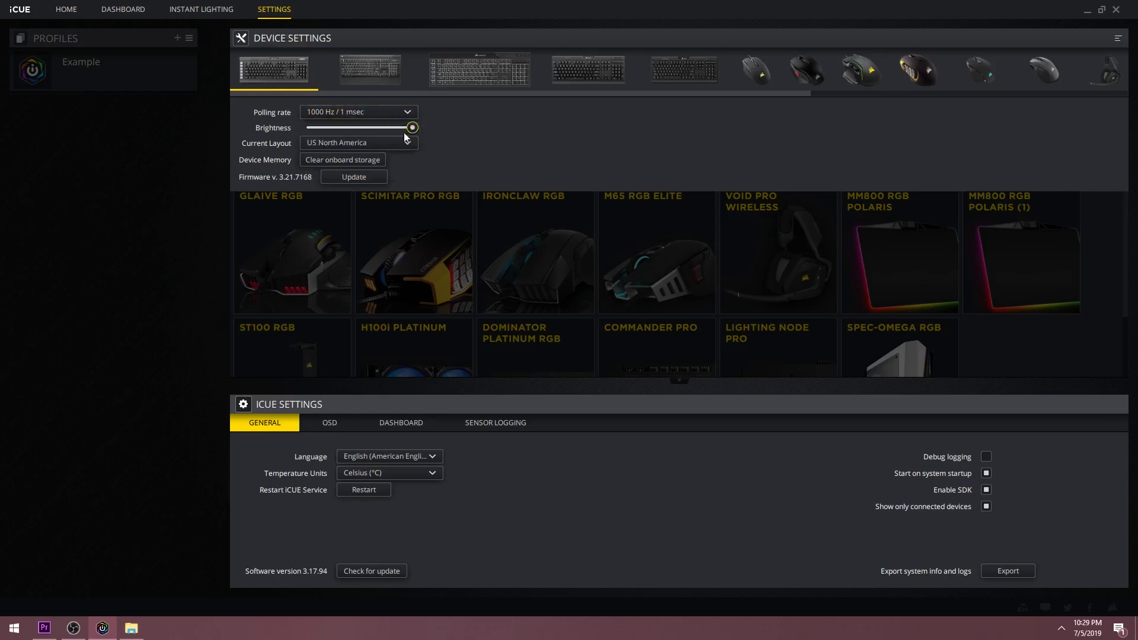
click(374, 143)
click(371, 138)
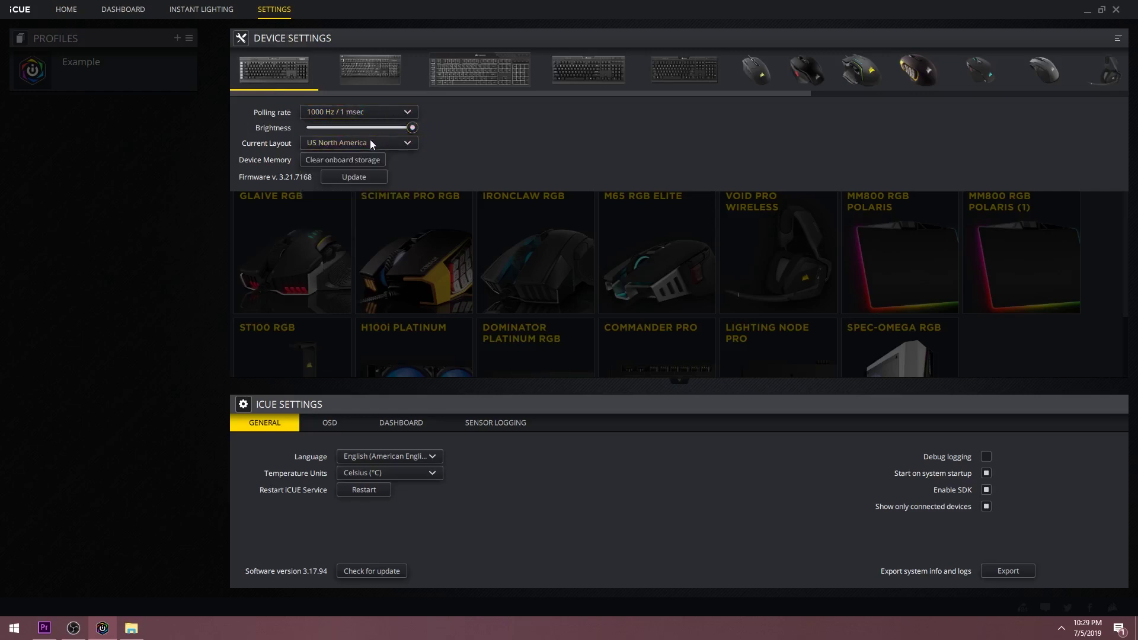
Clear the K95's onboard storage and check for firmware updates, confirming v3.21.7168 is latest
click(346, 160)
click(347, 176)
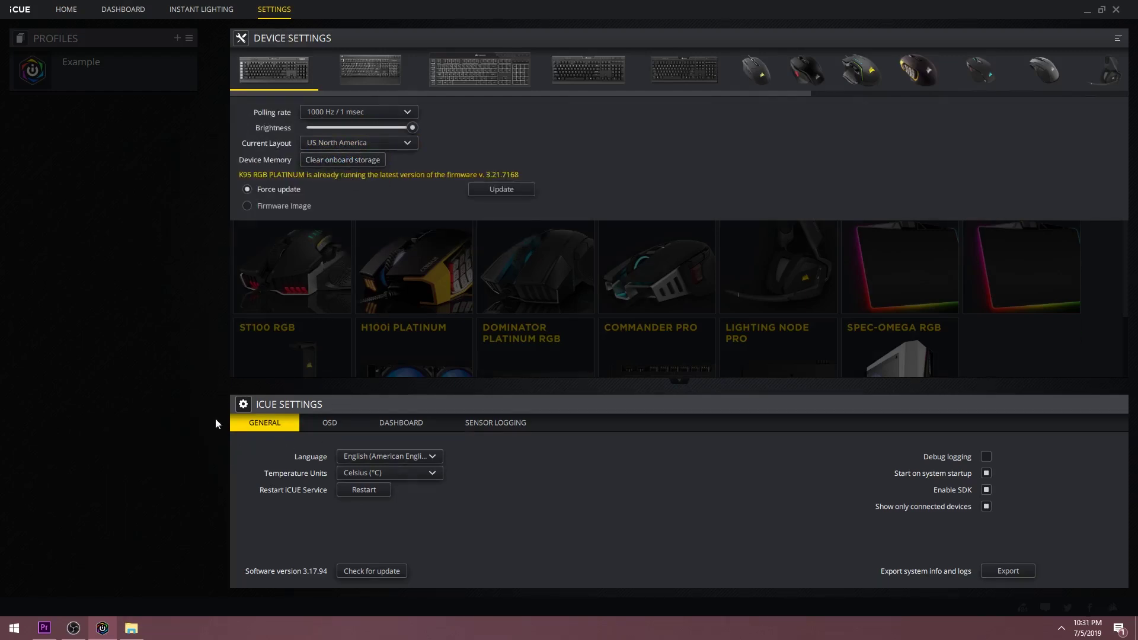
click(325, 424)
Review Dashboard and Sensor Logging settings, keep English and Celsius, and toggle Enable SDK
click(403, 424)
click(514, 422)
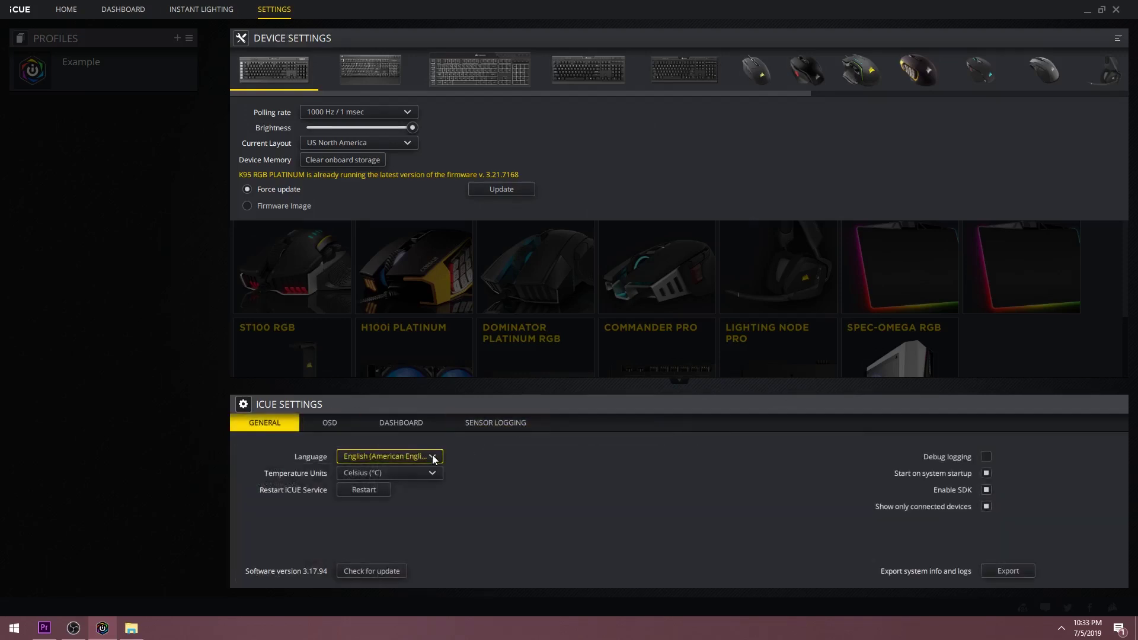
click(433, 458)
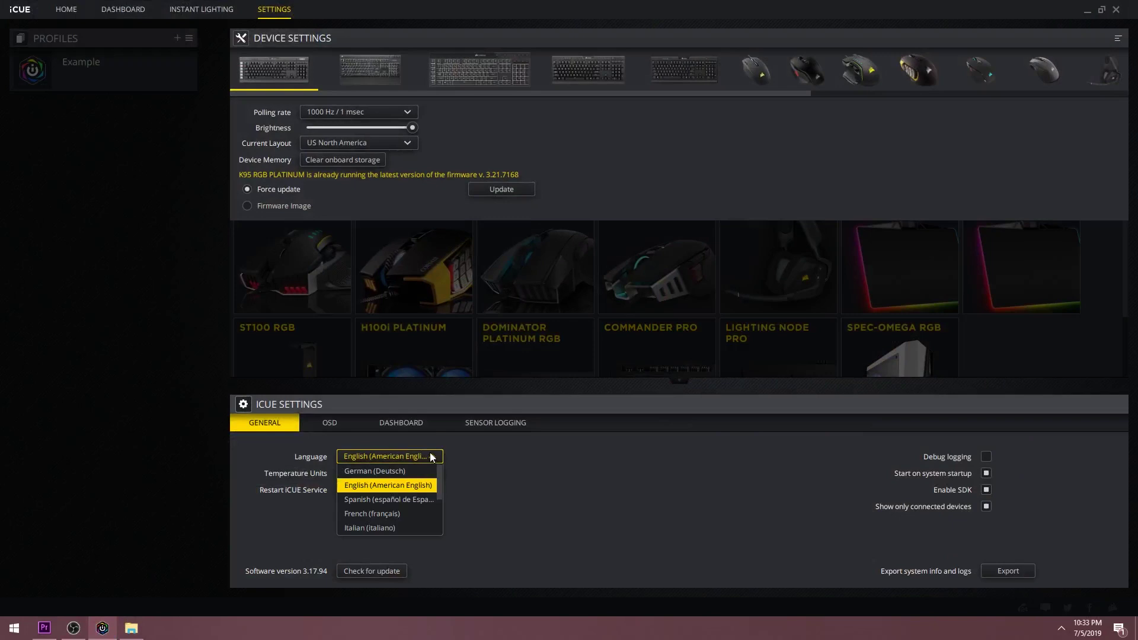
click(431, 456)
click(423, 472)
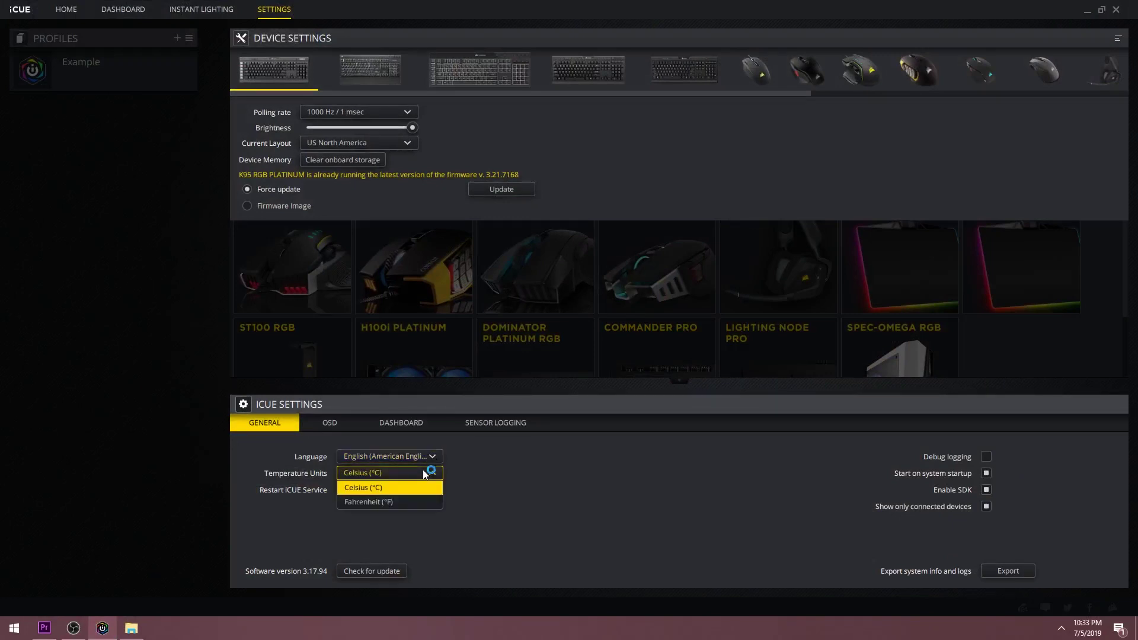
click(424, 472)
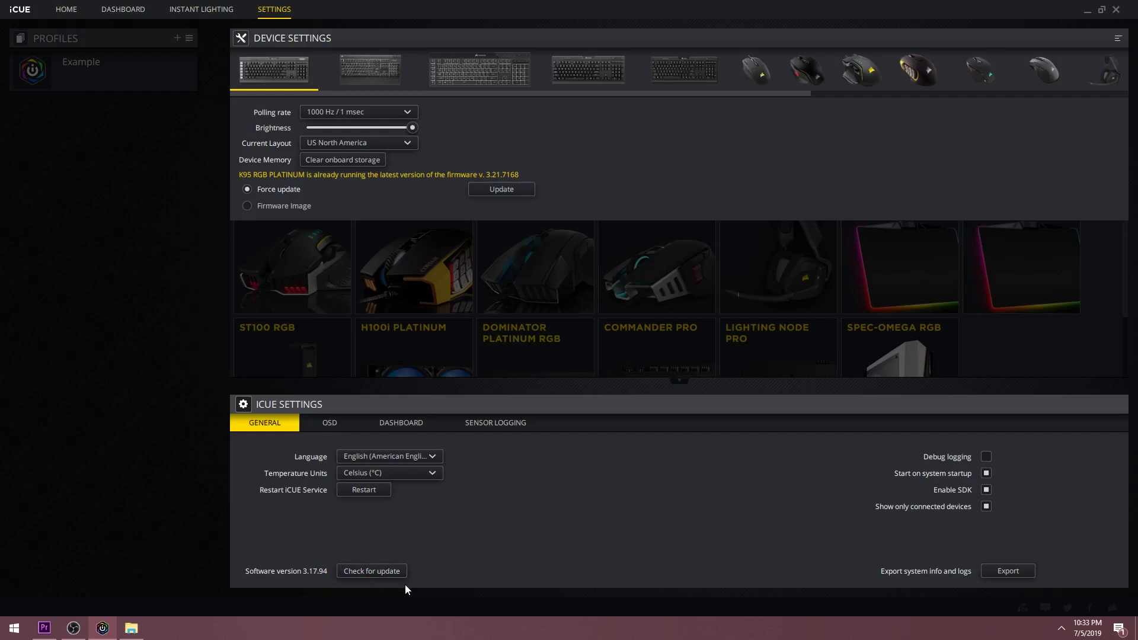
click(985, 489)
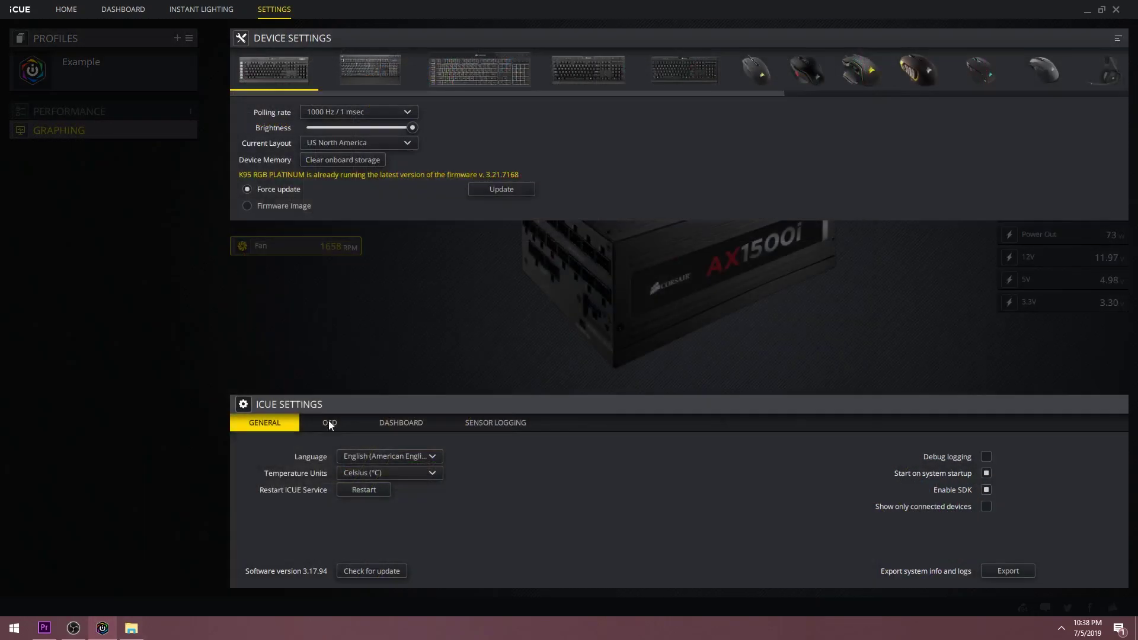
Show the OSD settings with their list of supported games
click(330, 423)
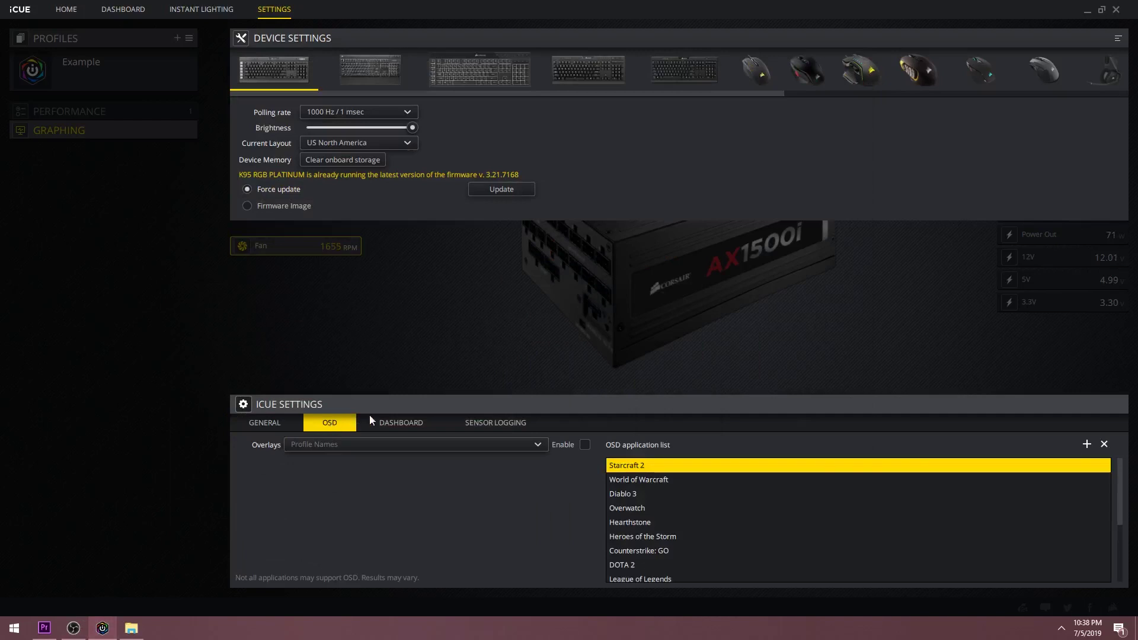
Set mernhl47021.jpg as the blurred dashboard background at 0% fade, then return to Home
scroll(654, 483, down, 3)
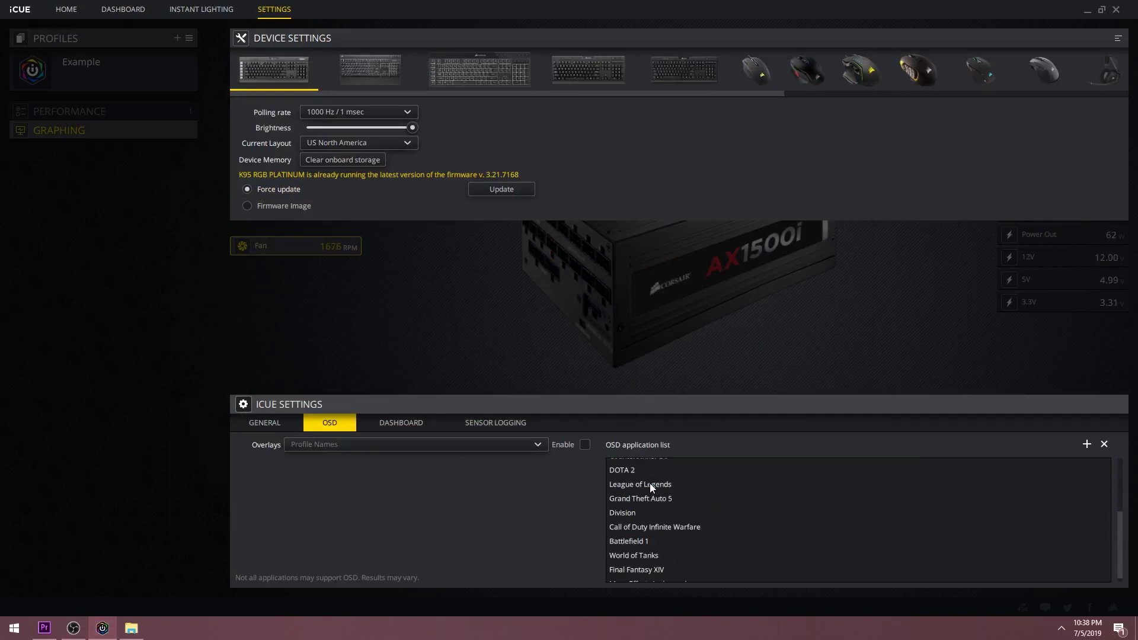
scroll(651, 496, up, 1)
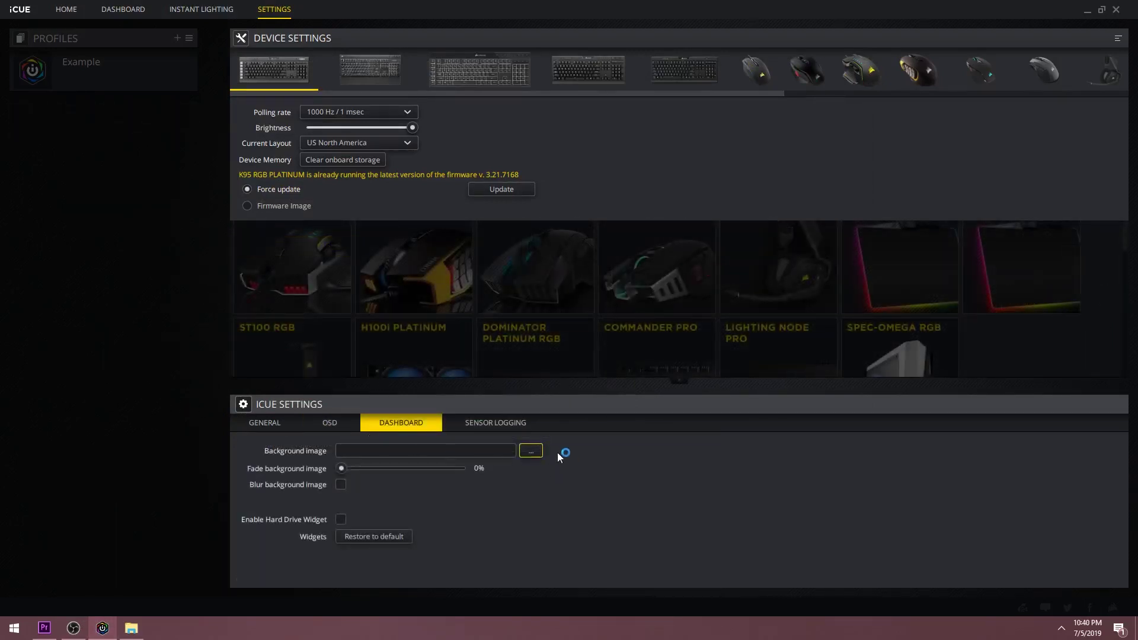
click(531, 451)
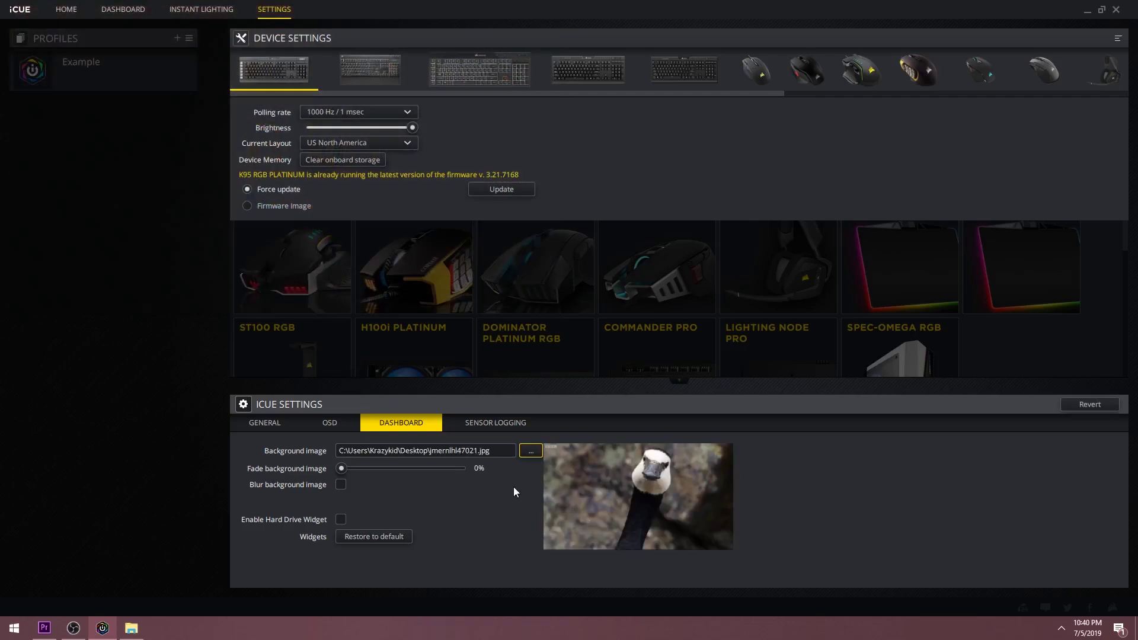
mouse_move(341, 469)
mouse_down()
mouse_move(489, 472)
mouse_move(339, 468)
mouse_up()
click(341, 485)
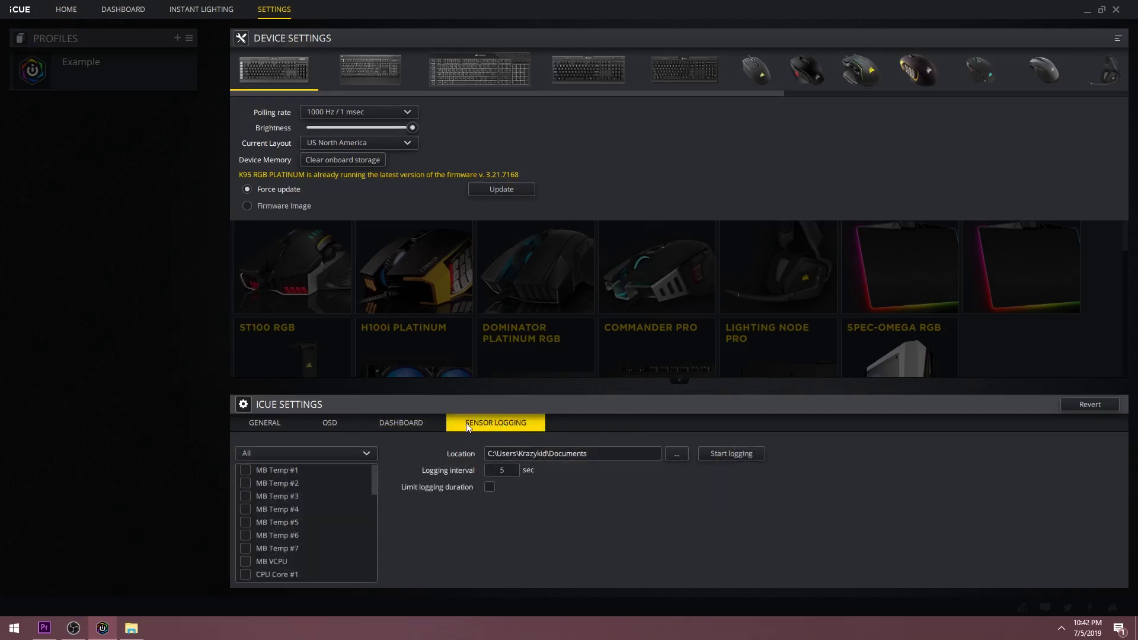
scroll(314, 486, down, 10)
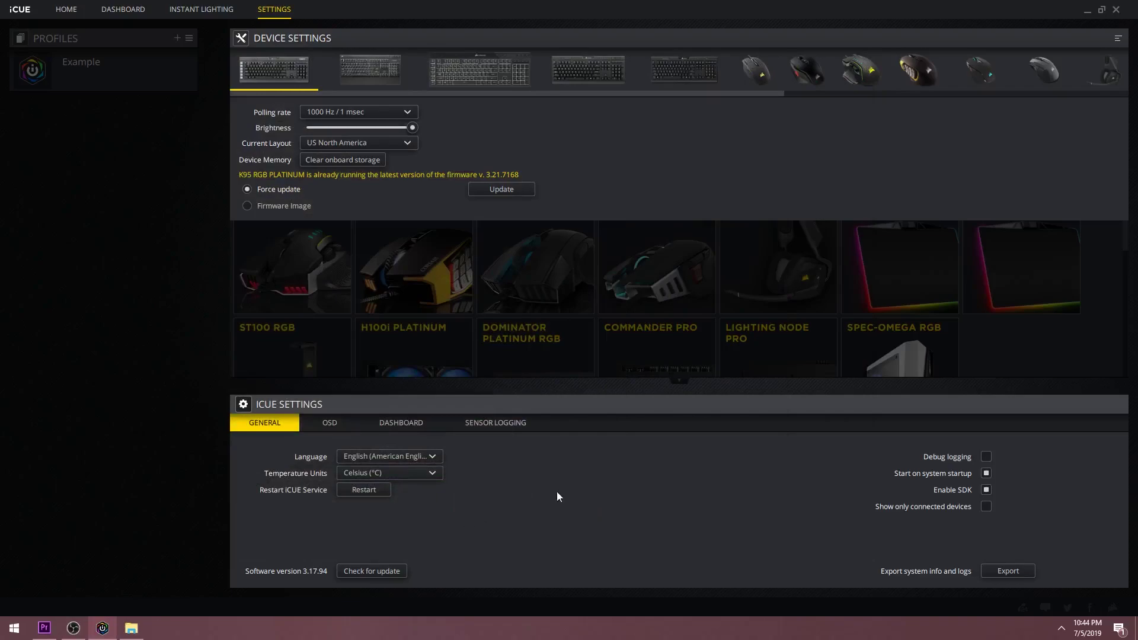
click(70, 14)
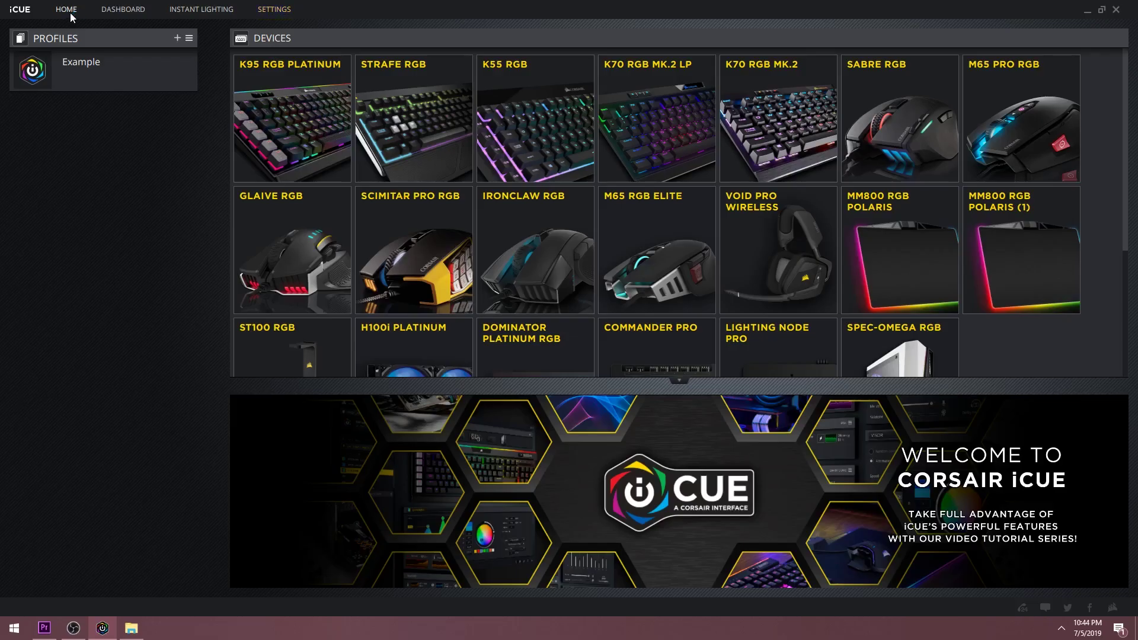
Link the Example profile to DOOMx64.exe from the Games folder
click(115, 80)
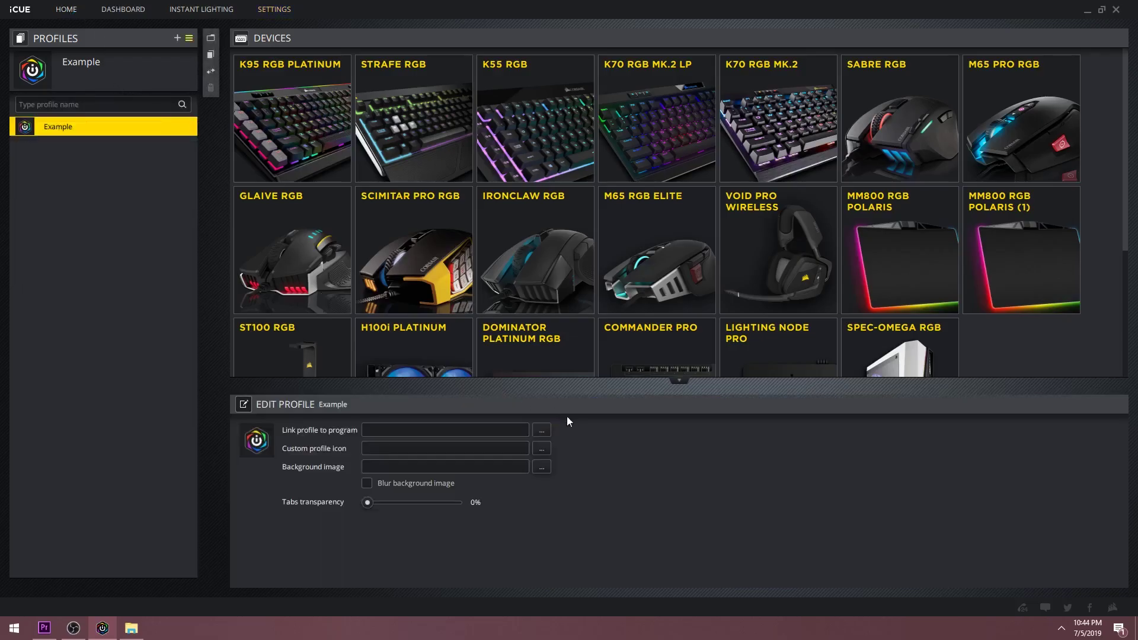
click(541, 430)
double_click(392, 97)
double_click(231, 96)
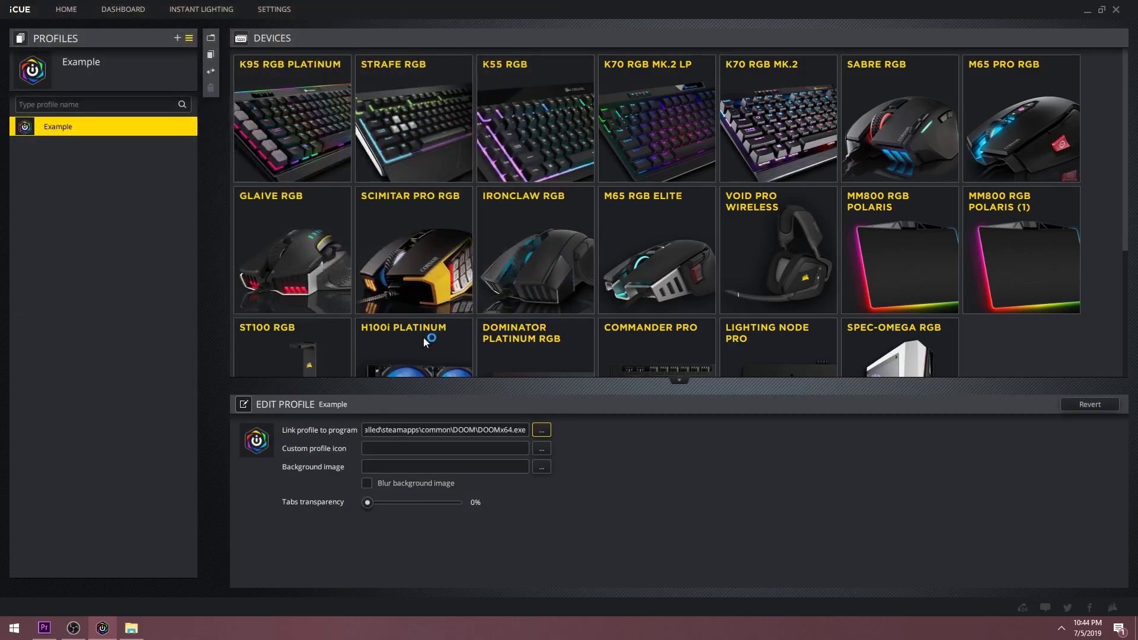
Set Tetris Icon.png as the Example profile's custom icon
click(541, 467)
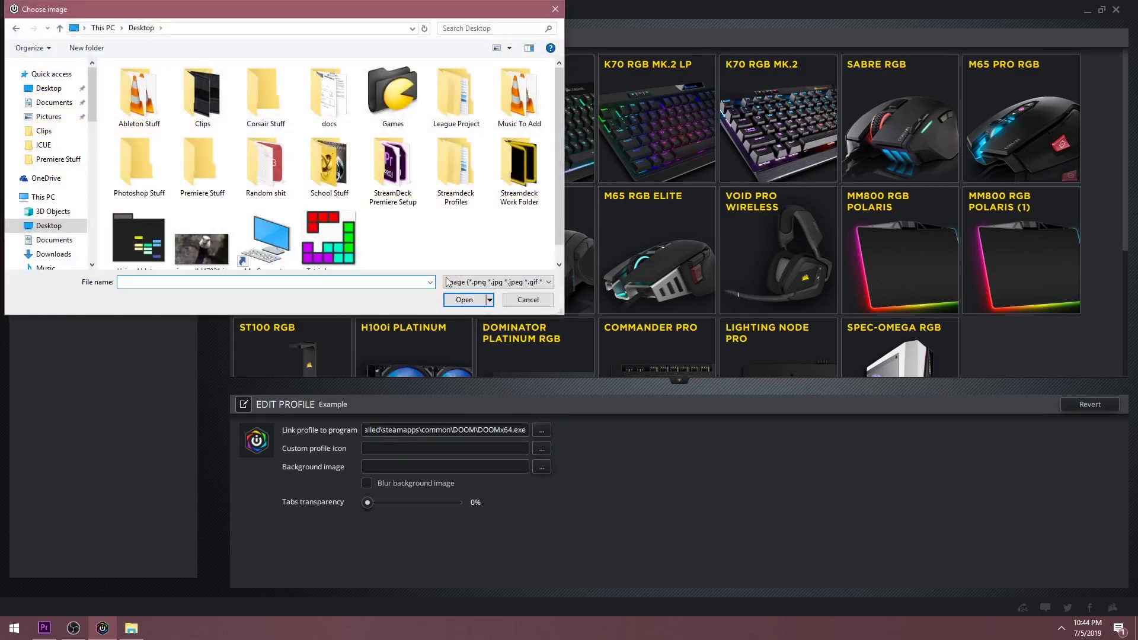
click(342, 243)
double_click(343, 243)
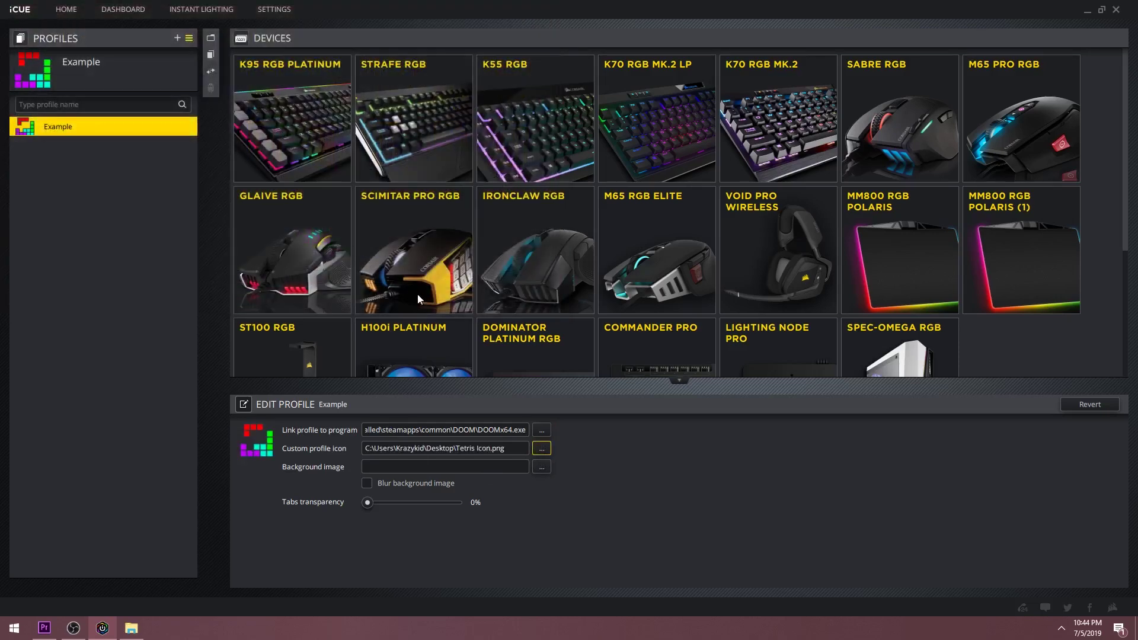
Set a background photo as the Example profile's background image
click(543, 467)
click(208, 238)
double_click(208, 237)
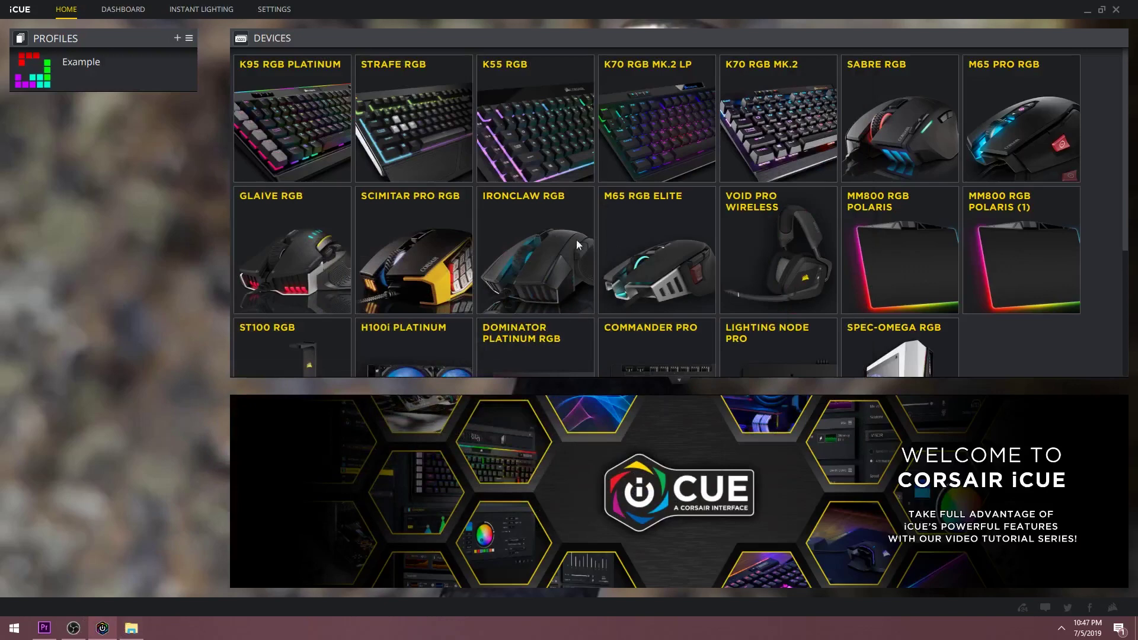
scroll(354, 235, down, 3)
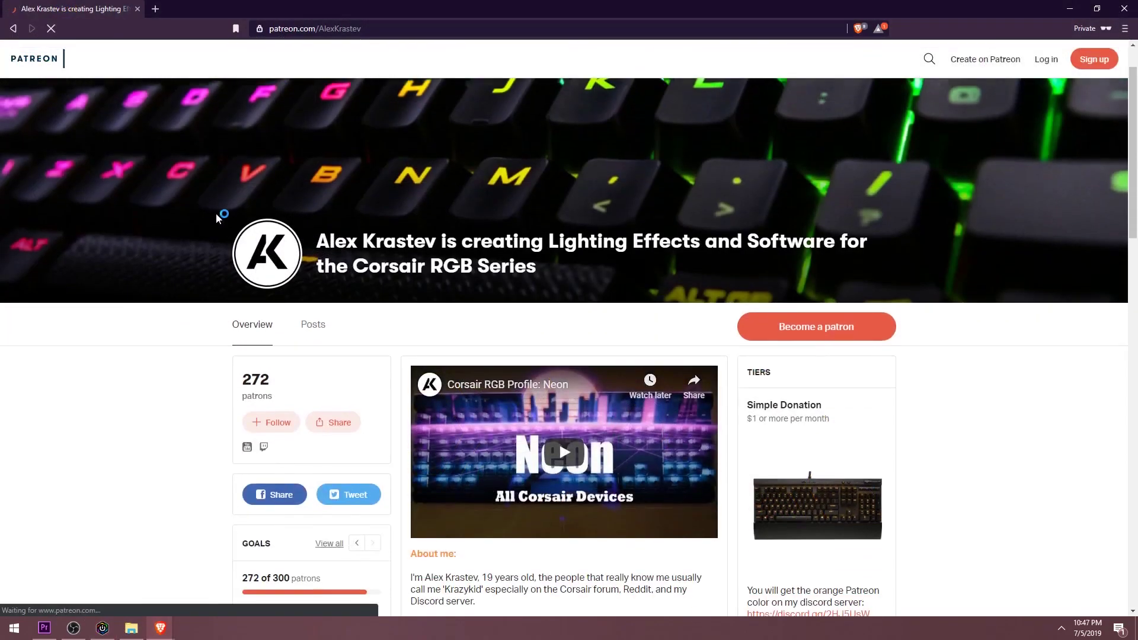
scroll(155, 256, down, 3)
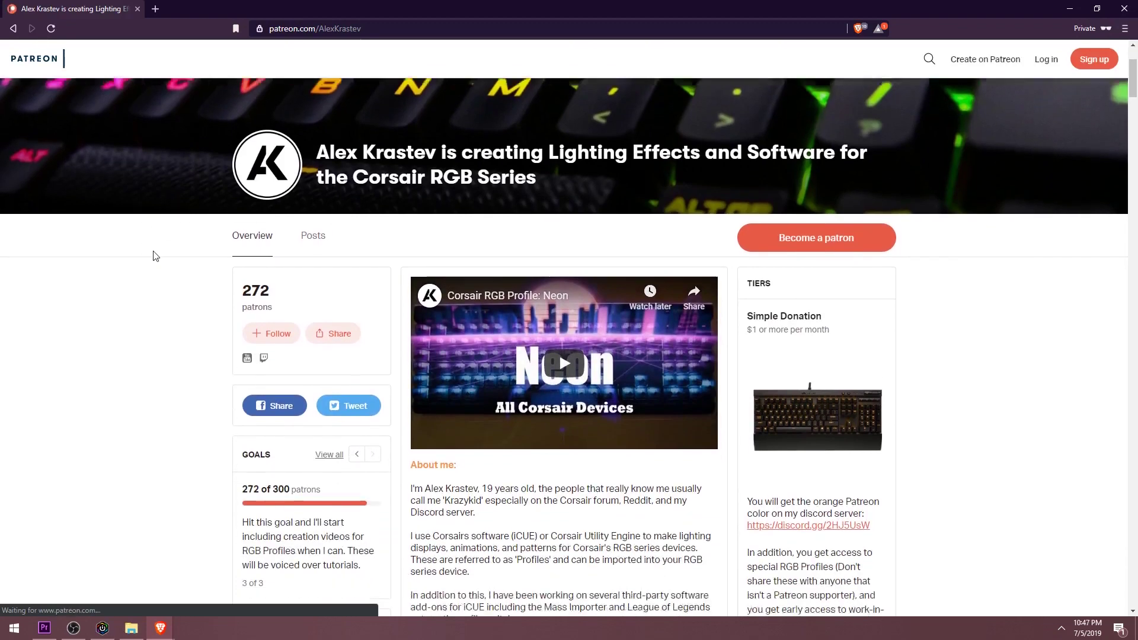
scroll(156, 256, down, 4)
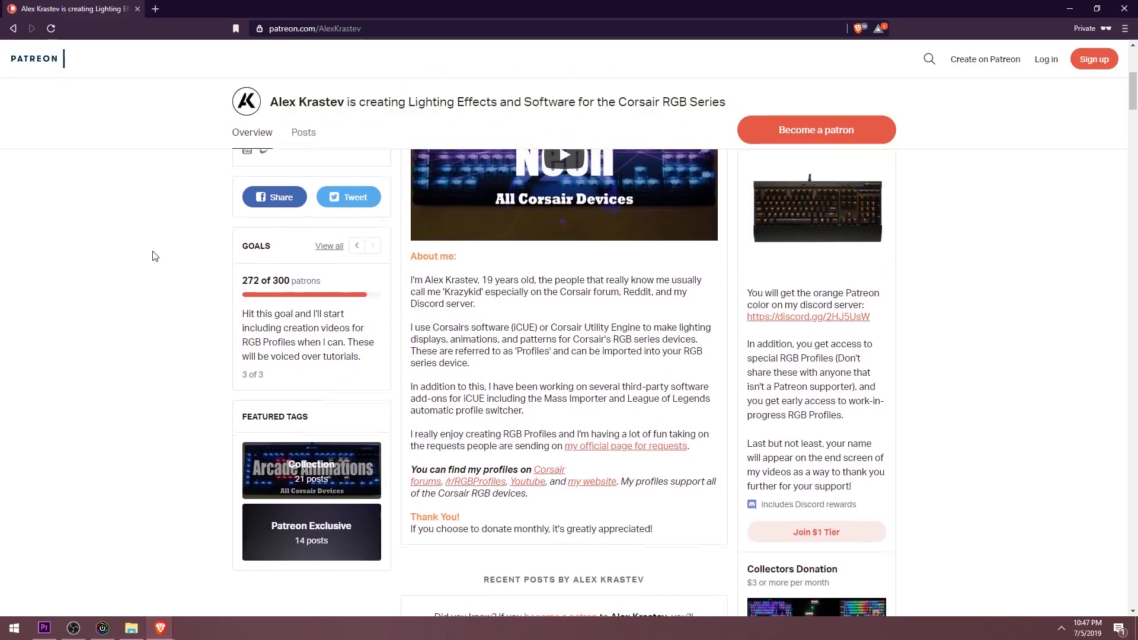
scroll(155, 256, down, 2)
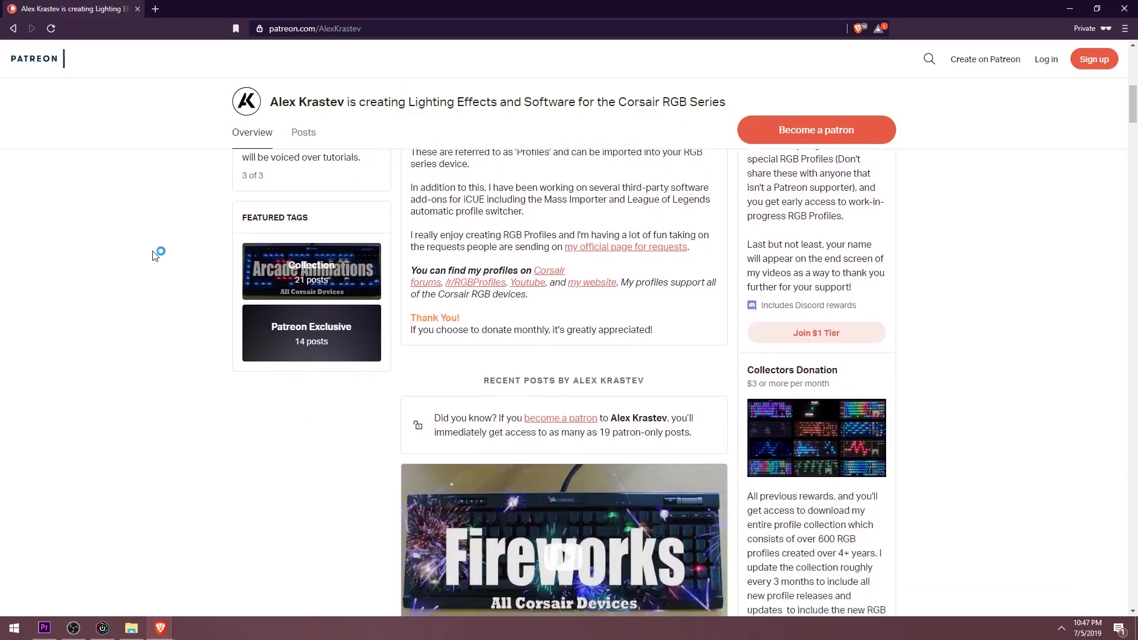
scroll(155, 256, down, 5)
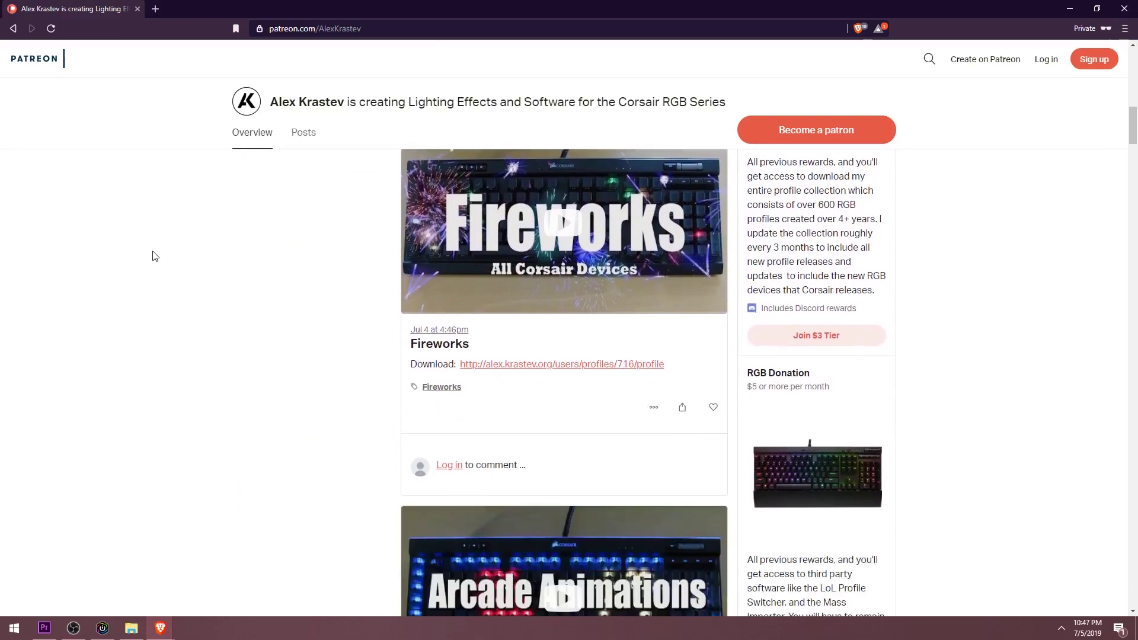
scroll(155, 256, down, 6)
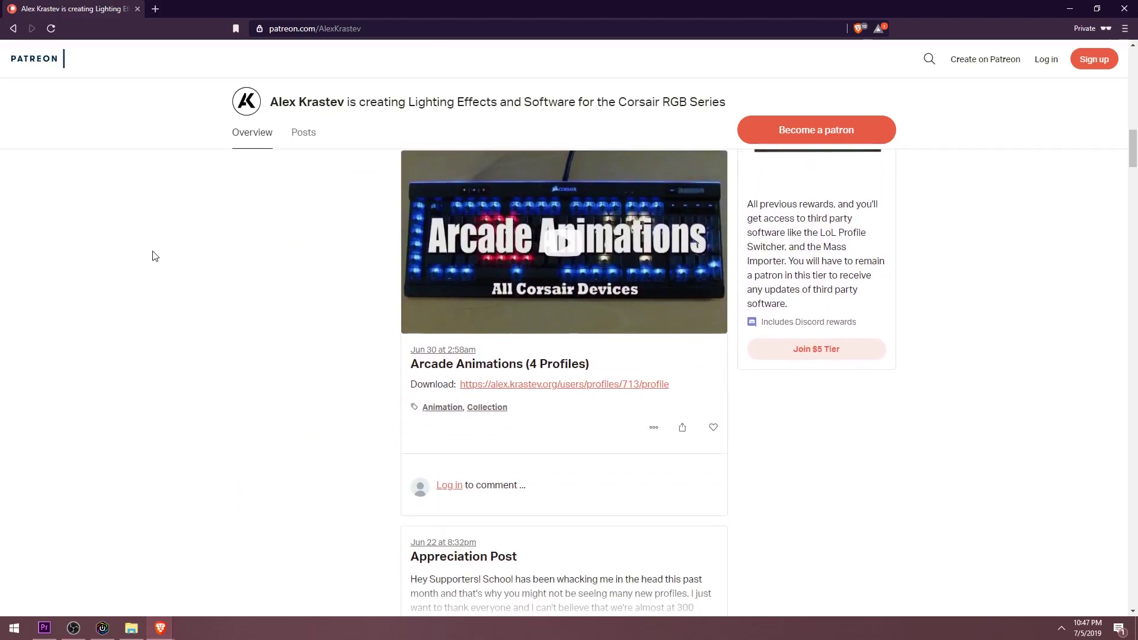
scroll(153, 254, down, 3)
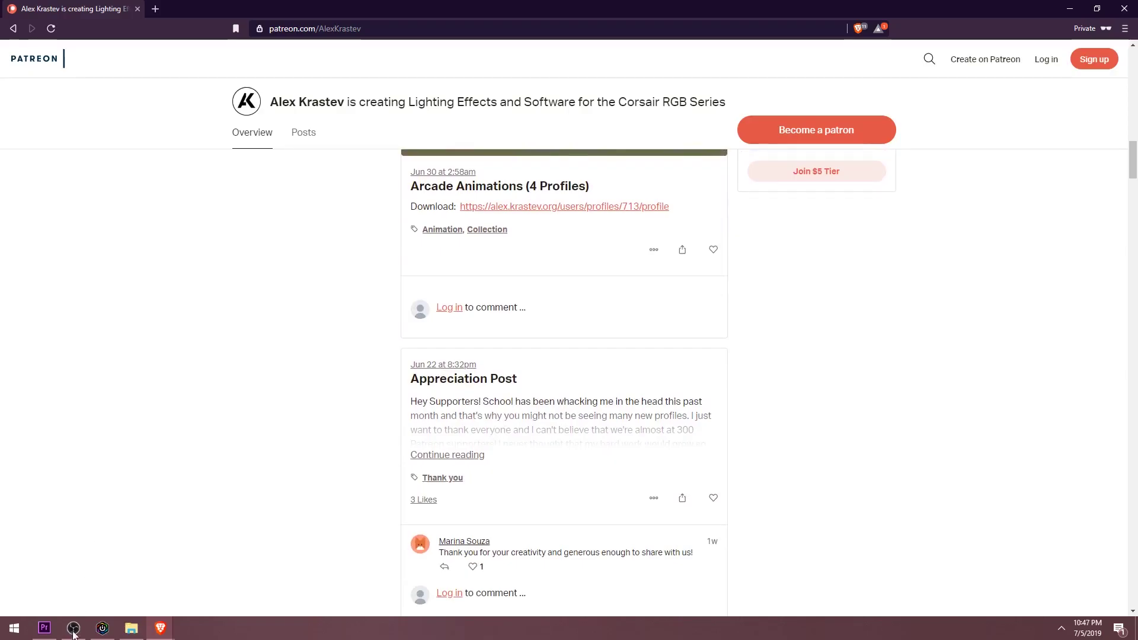